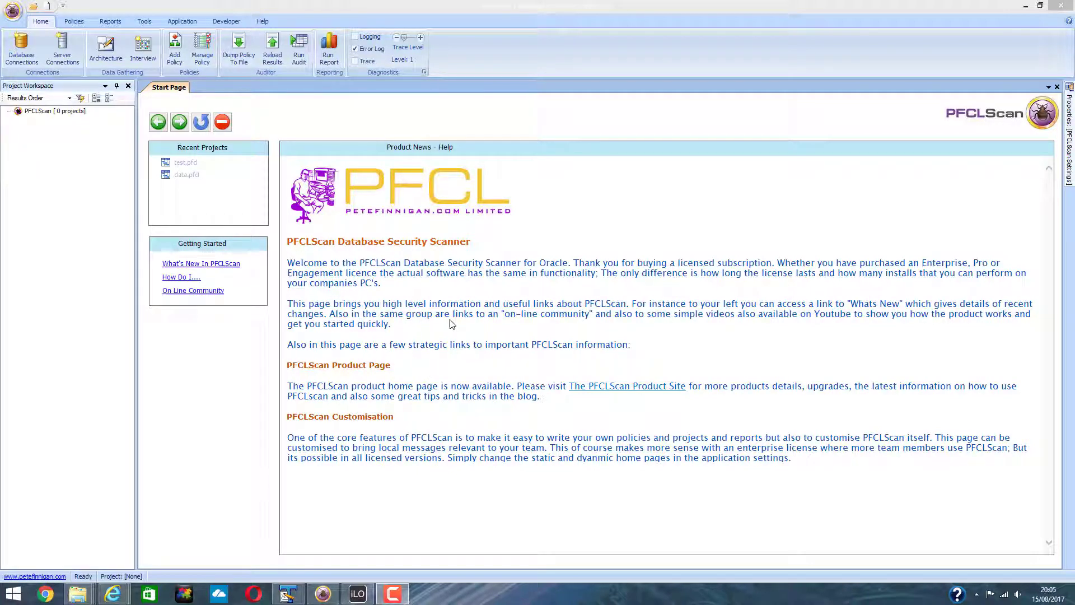
Step: Launch the New Project Wizard from the application menu
{"action": "left_click", "coordinate": [12, 16]}
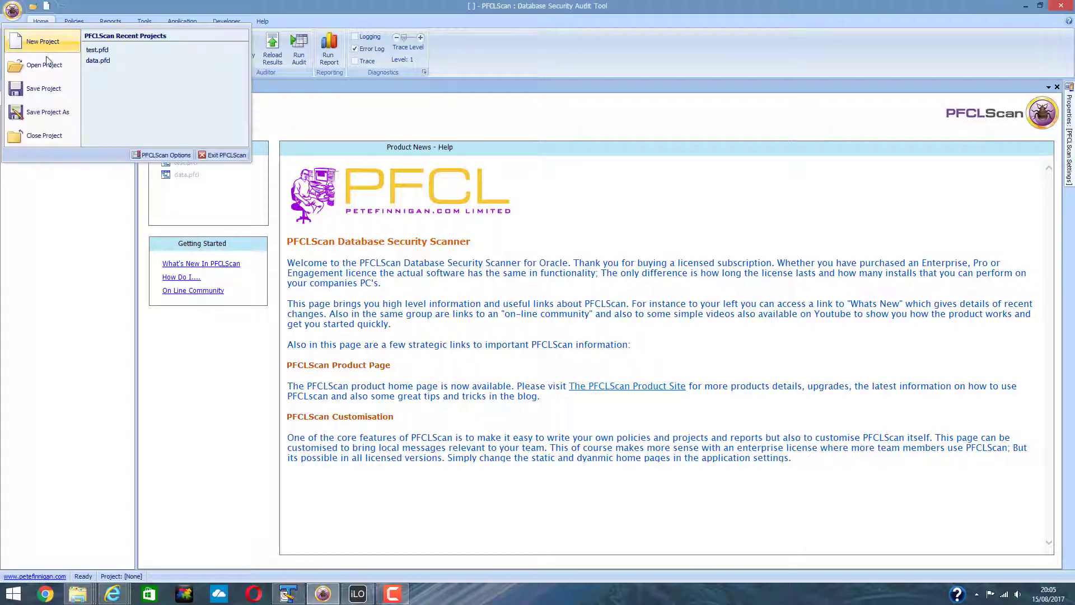
{"action": "left_click", "coordinate": [40, 44]}
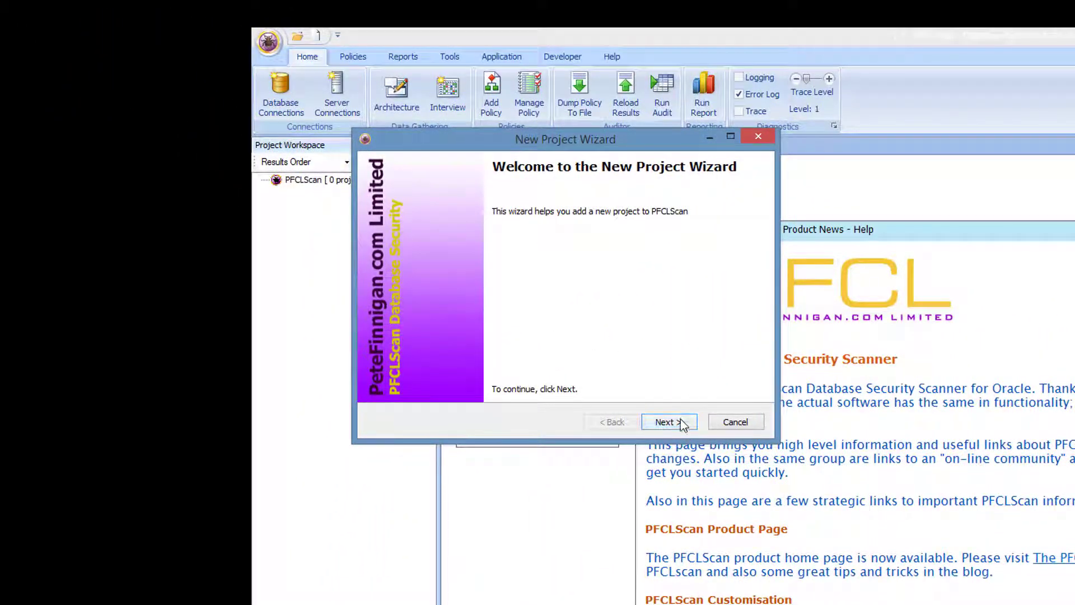
Step: Name the project 'Test Project' with description 'This is a test project' and file name Test_Project
{"action": "left_click", "coordinate": [680, 424]}
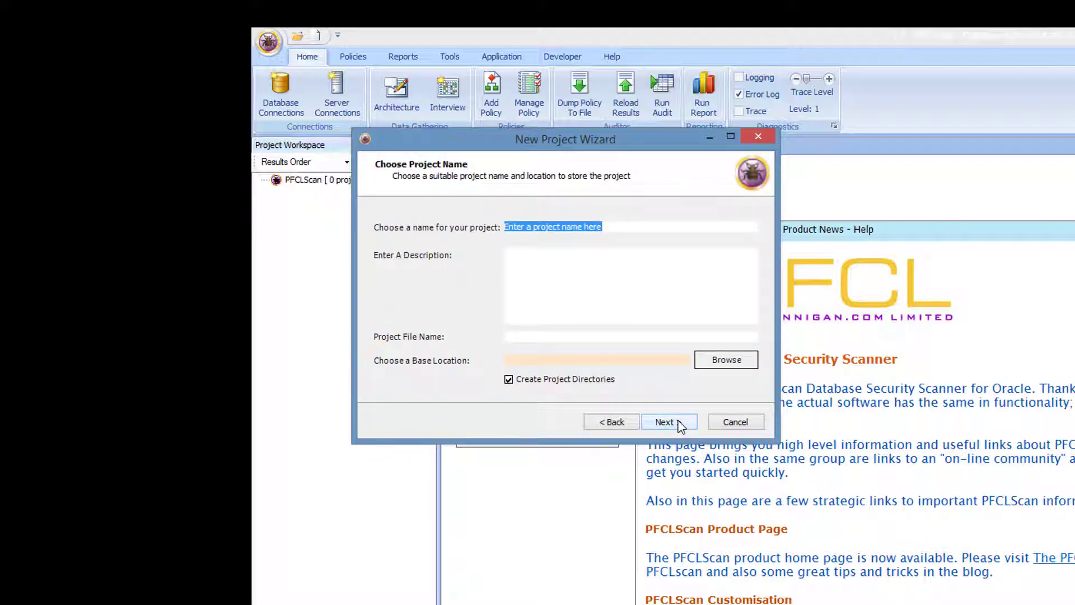
{"action": "type", "text": "Test"}
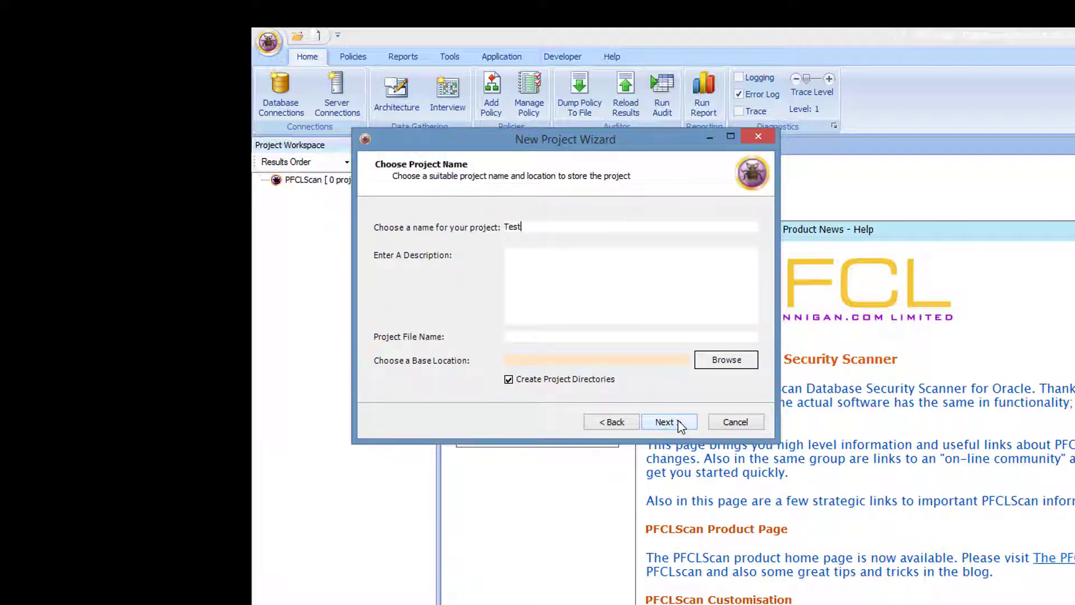
{"action": "type", "text": " Project"}
{"action": "left_click", "coordinate": [531, 263]}
{"action": "type", "text": "This is a test"}
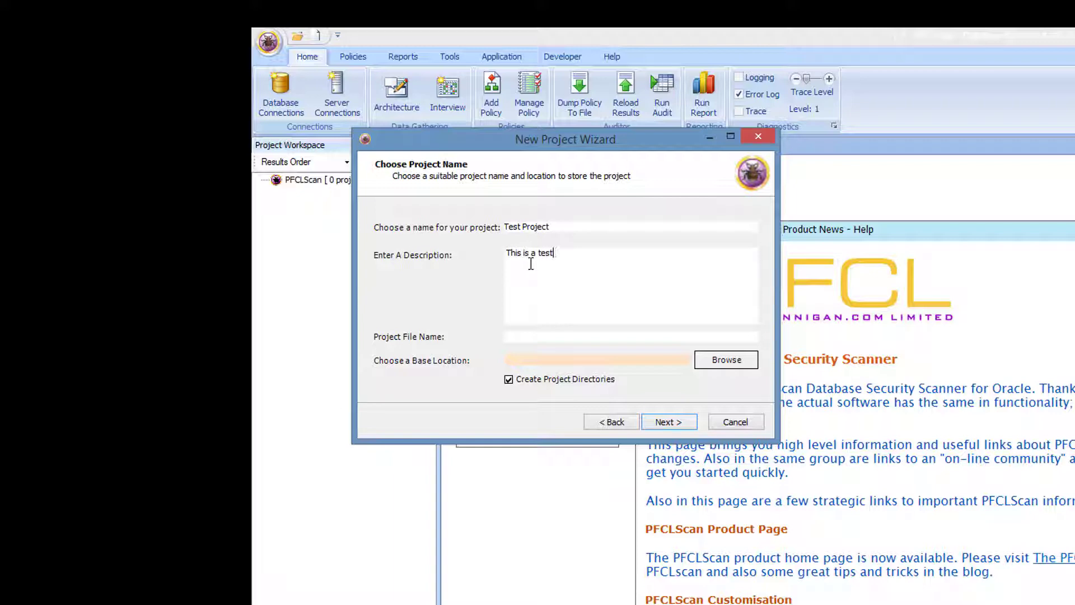
{"action": "type", "text": " project"}
{"action": "left_click", "coordinate": [528, 335]}
{"action": "type", "text": "Test_Project"}
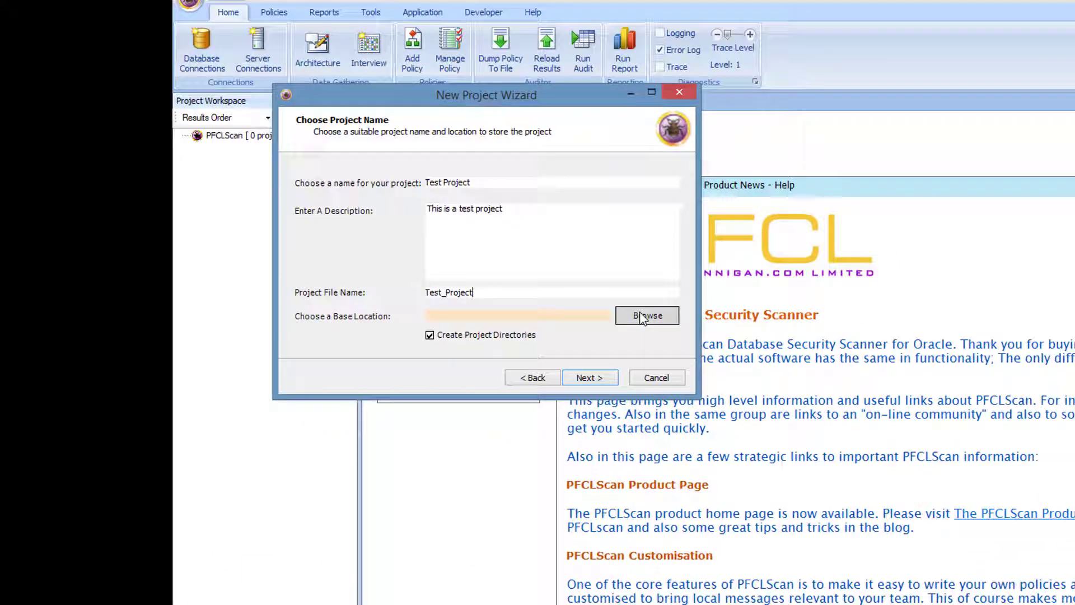
Step: Set the base location to PD\PeteFinnigan.com Limited\PFCLScan\data and show the Auditor Projects templates
{"action": "left_click", "coordinate": [726, 359]}
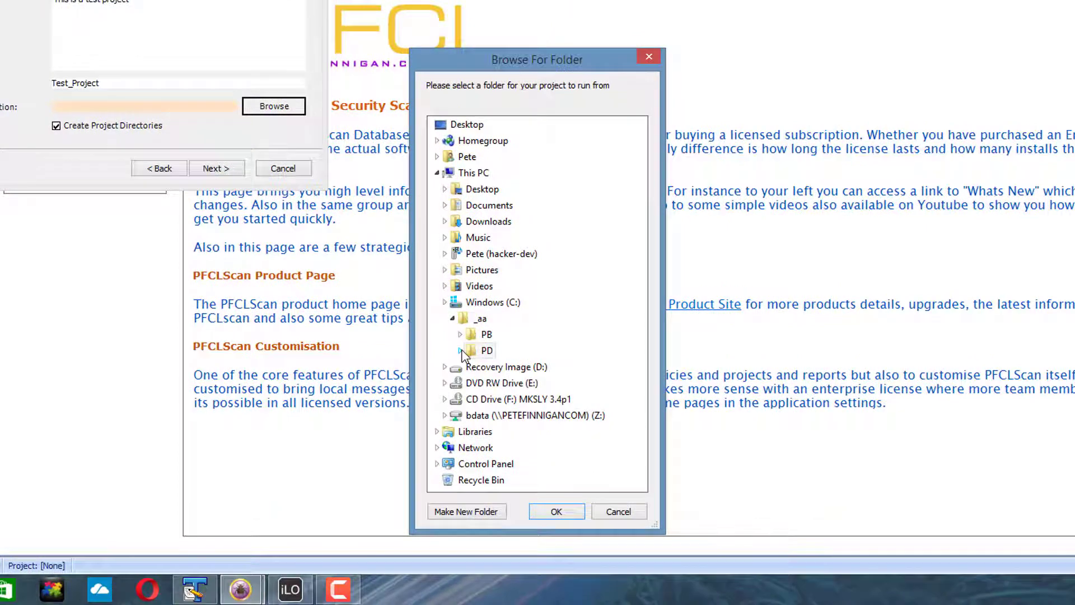
{"action": "double_click", "coordinate": [486, 351]}
{"action": "double_click", "coordinate": [513, 400]}
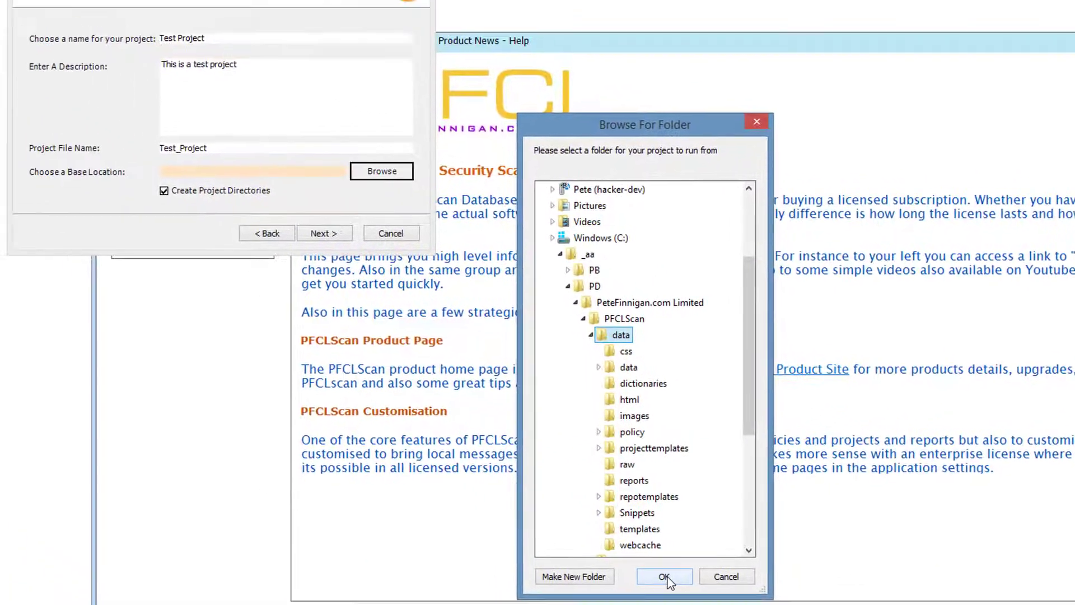
{"action": "left_click", "coordinate": [558, 512]}
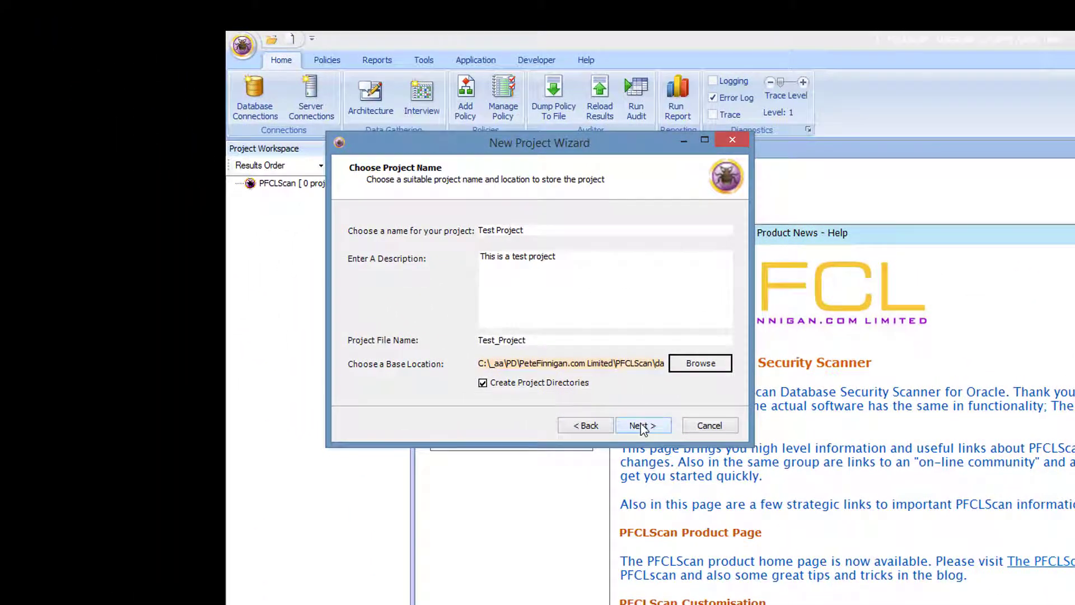
{"action": "left_click", "coordinate": [642, 428]}
{"action": "left_click", "coordinate": [379, 248]}
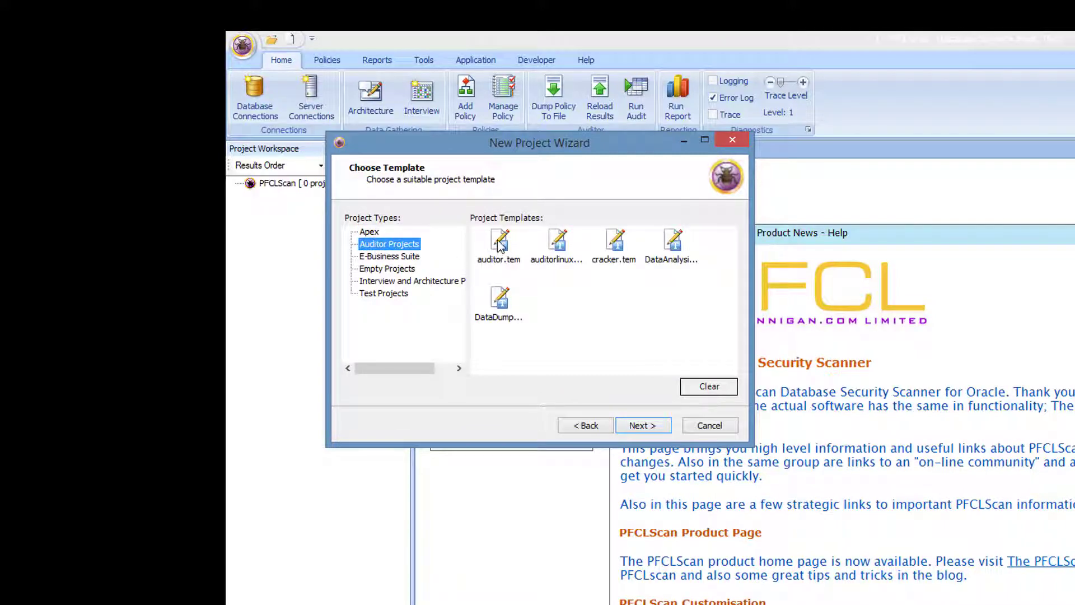
Step: Create Test Project from the auditor.tem template, accepting the default wizard settings
{"action": "left_click", "coordinate": [502, 252]}
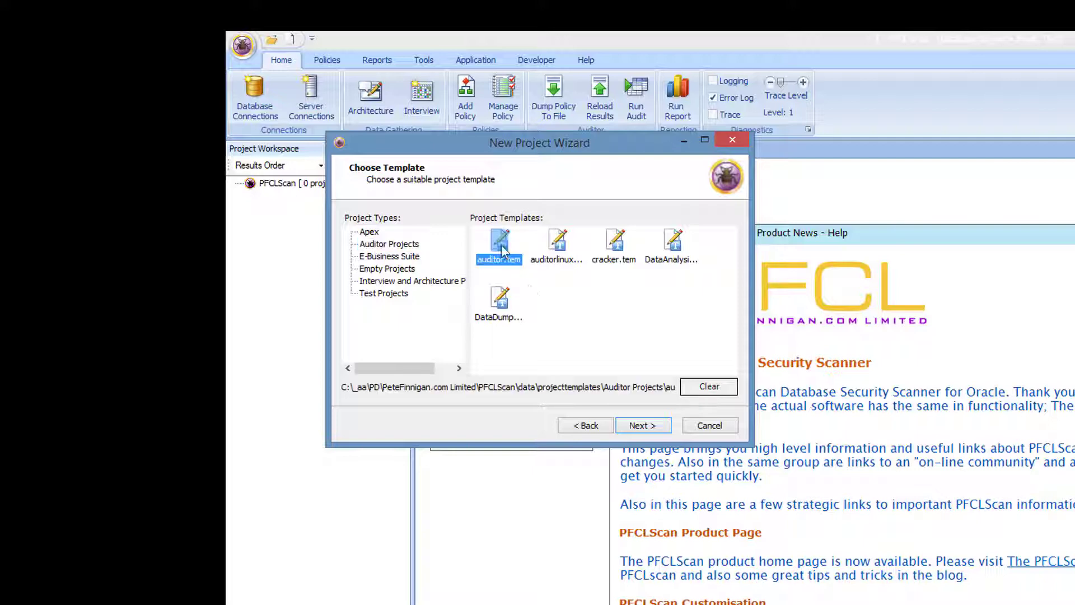
{"action": "left_click", "coordinate": [641, 427]}
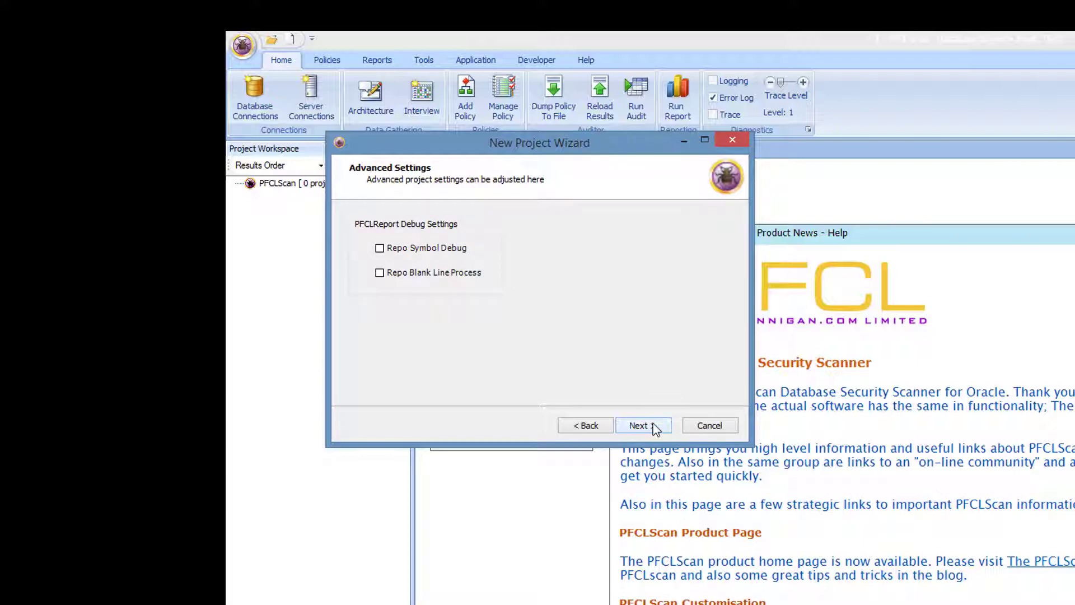
{"action": "left_click", "coordinate": [639, 426]}
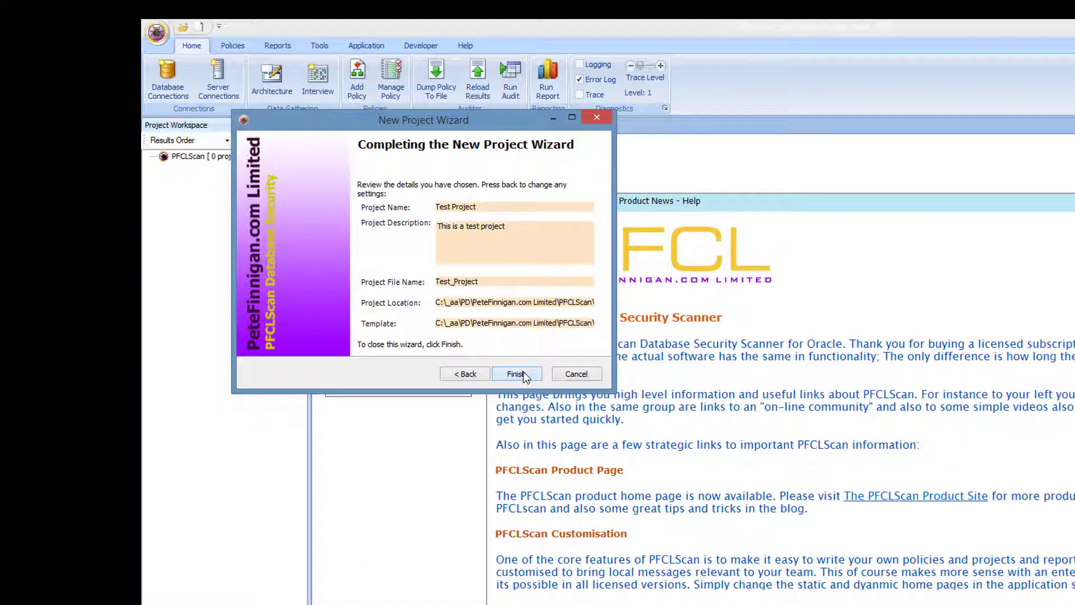
{"action": "left_click", "coordinate": [644, 426]}
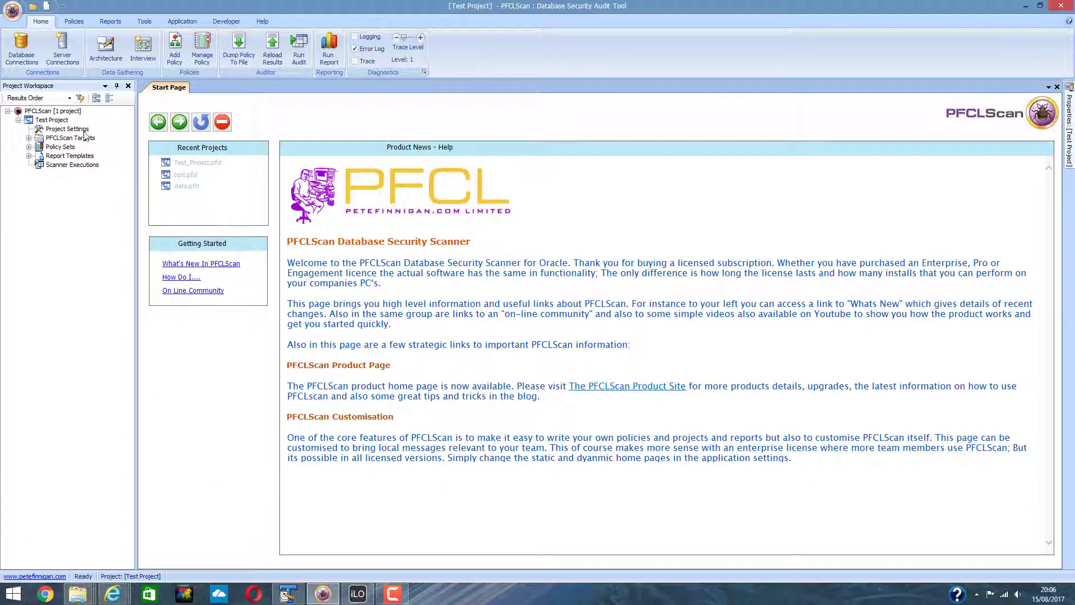
Step: Expand Policy Sets and PFCLScan Targets to open the Database targets manager
{"action": "left_click", "coordinate": [29, 146]}
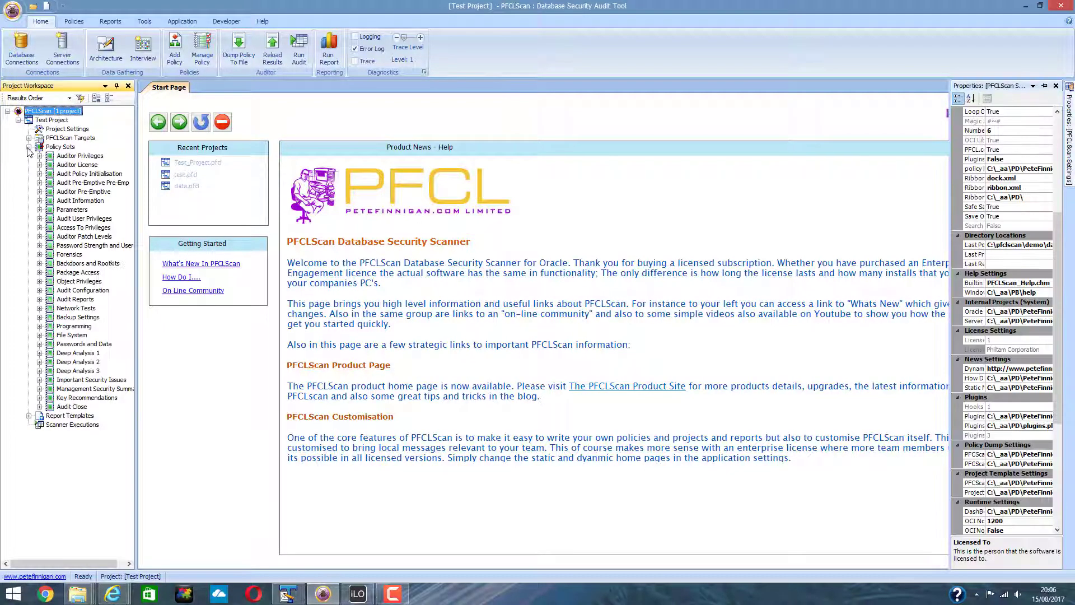
{"action": "left_click", "coordinate": [29, 138]}
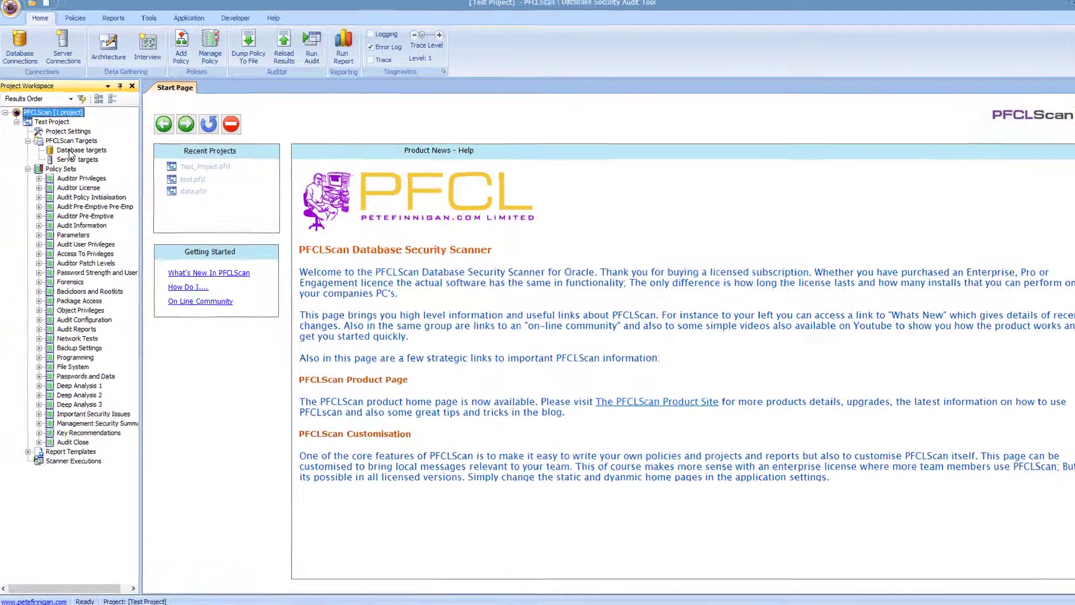
{"action": "left_click", "coordinate": [70, 148]}
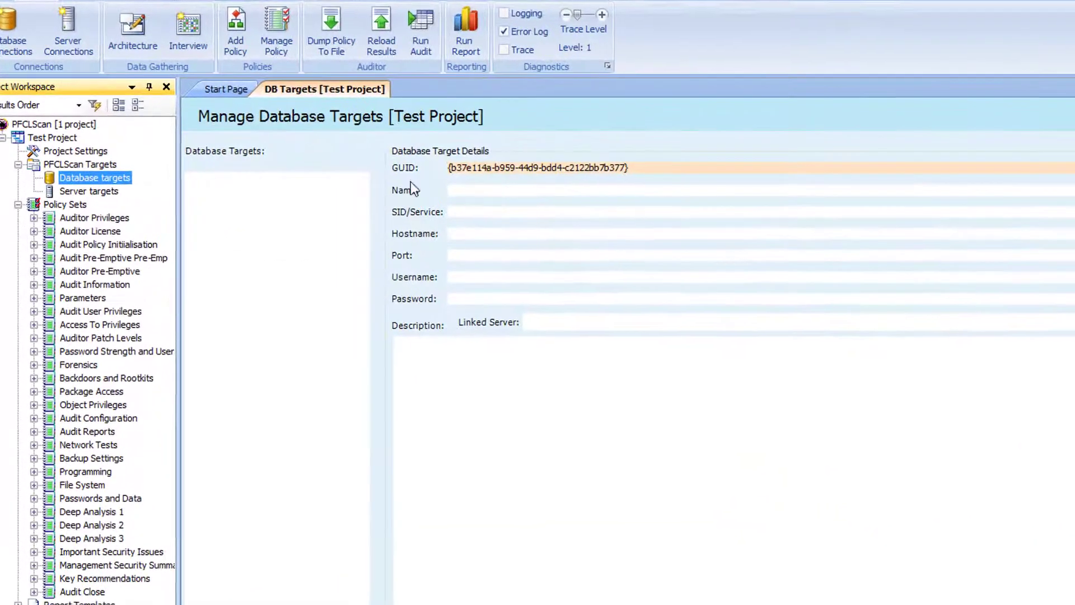
Step: Enter target Production, service orcl.localdomain, host 192.168.1.92, port 1521, user system and its password
{"action": "left_click", "coordinate": [476, 192]}
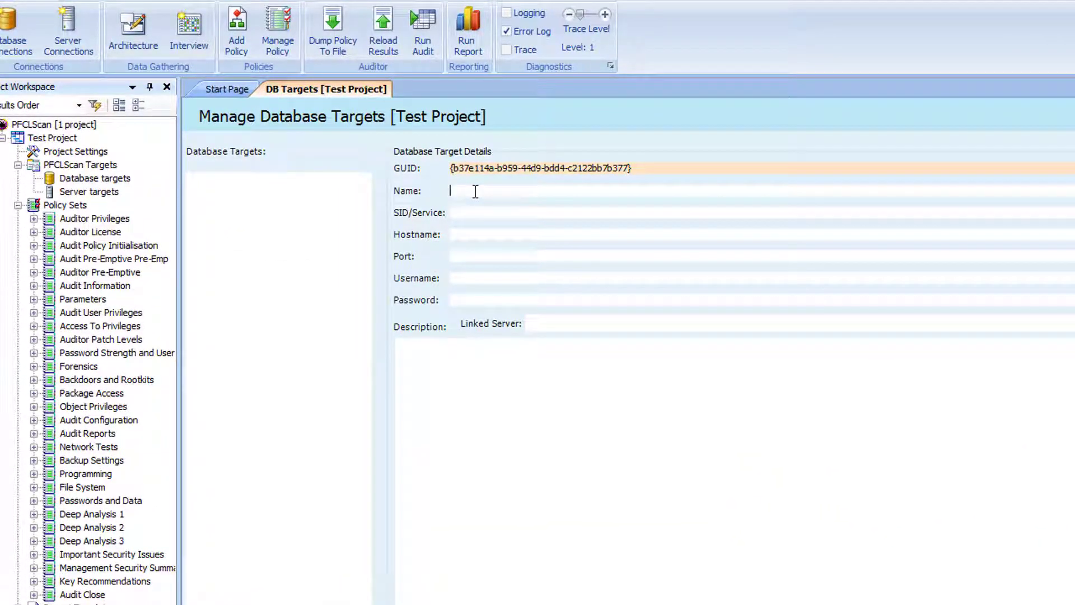
{"action": "type", "text": "Productioon"}
{"action": "key", "text": "BackSpace"}
{"action": "key", "text": "BackSpace"}
{"action": "type", "text": "n"}
{"action": "type", "text": "orc"}
{"action": "type", "text": "l.localdomain"}
{"action": "key", "text": "Tab"}
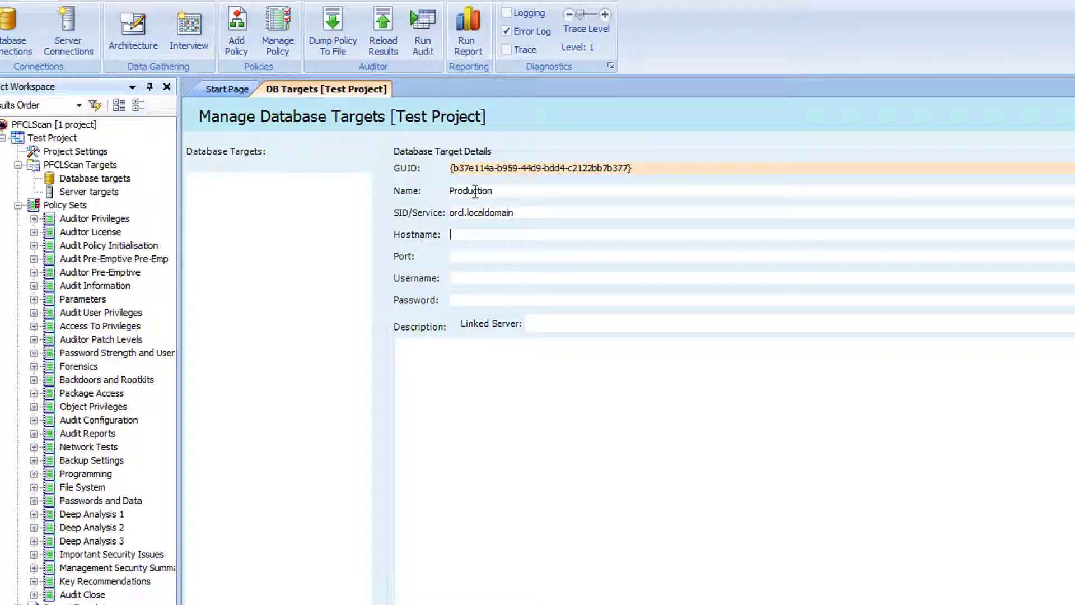
{"action": "type", "text": "192.168.1.92"}
{"action": "key", "text": "Tab"}
{"action": "type", "text": "1521"}
{"action": "key", "text": "Tab"}
{"action": "type", "text": "system"}
{"action": "key", "text": "Tab"}
{"action": "type", "text": "manager"}
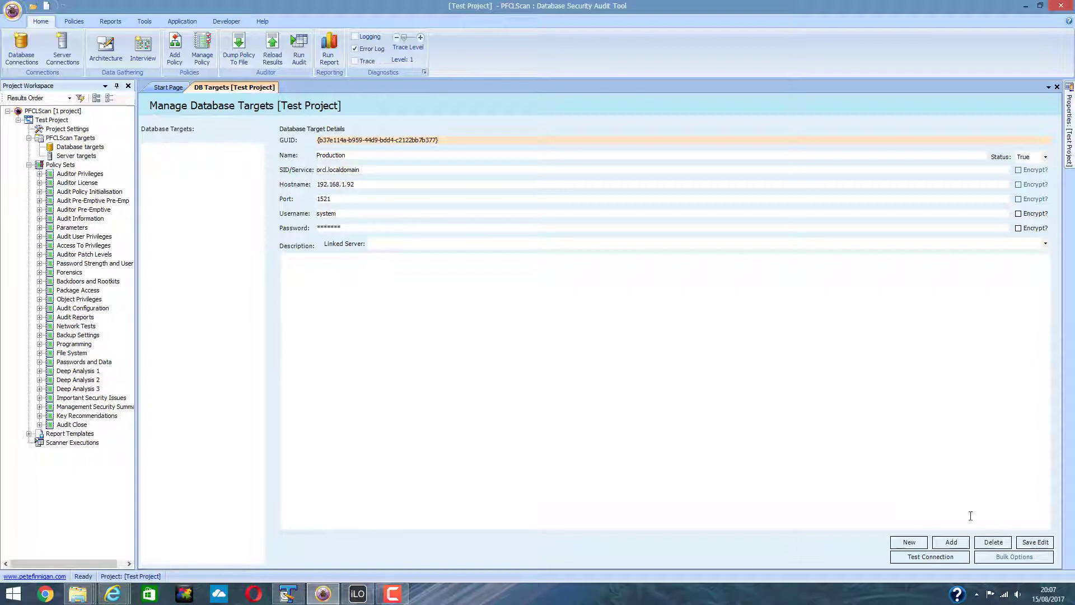
Step: Add the Production target and save its details, confirming the update
{"action": "left_click", "coordinate": [959, 548]}
{"action": "left_click", "coordinate": [173, 148]}
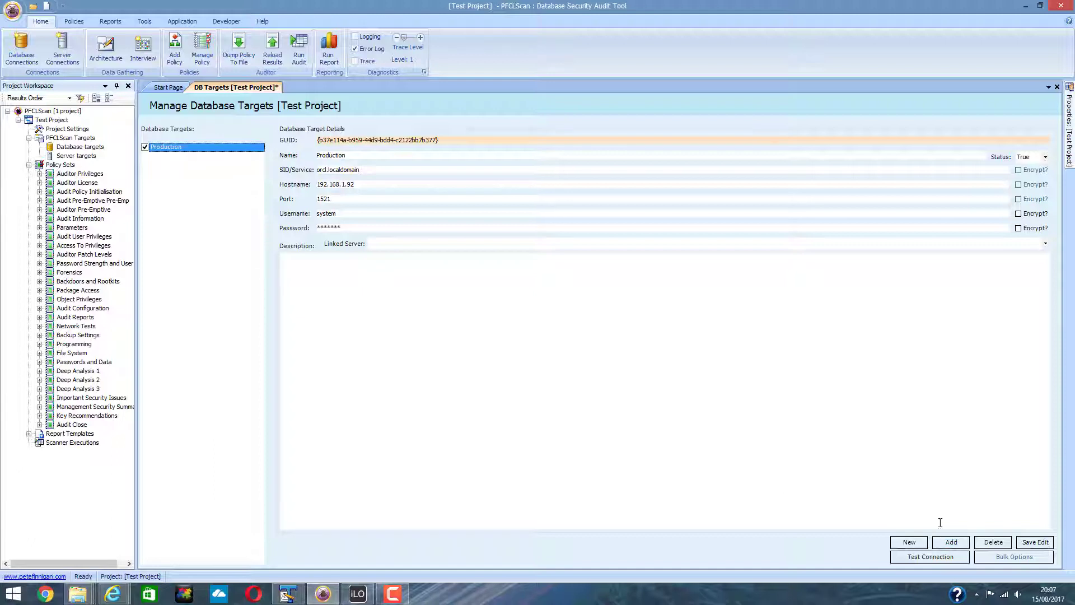
{"action": "left_click", "coordinate": [1035, 542]}
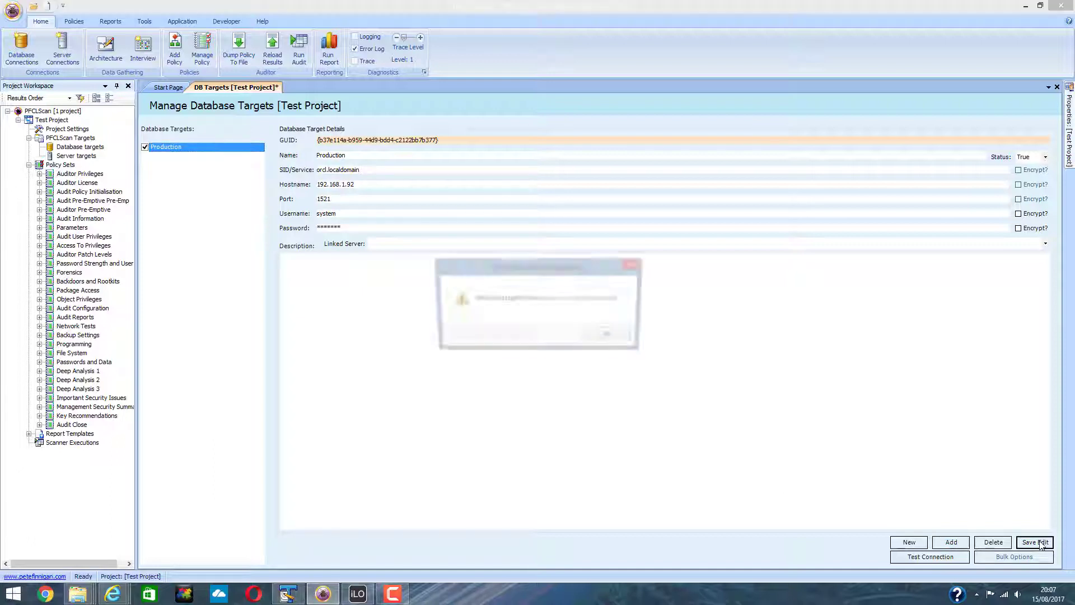
{"action": "left_click", "coordinate": [615, 337]}
Step: Save Test Project and test the connection to the Production database
{"action": "left_click", "coordinate": [12, 10]}
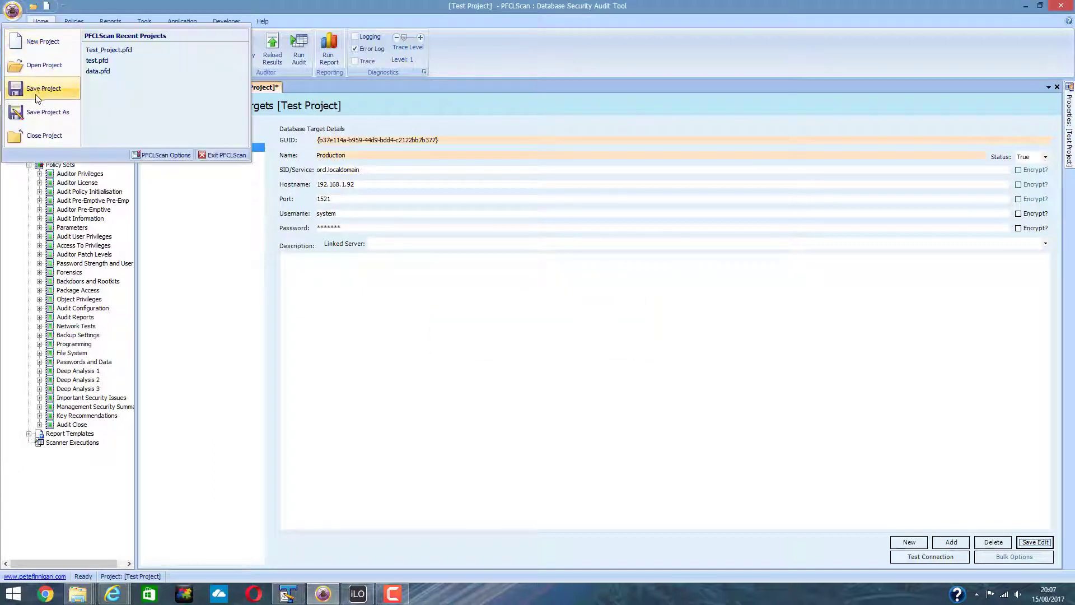
{"action": "left_click", "coordinate": [40, 92]}
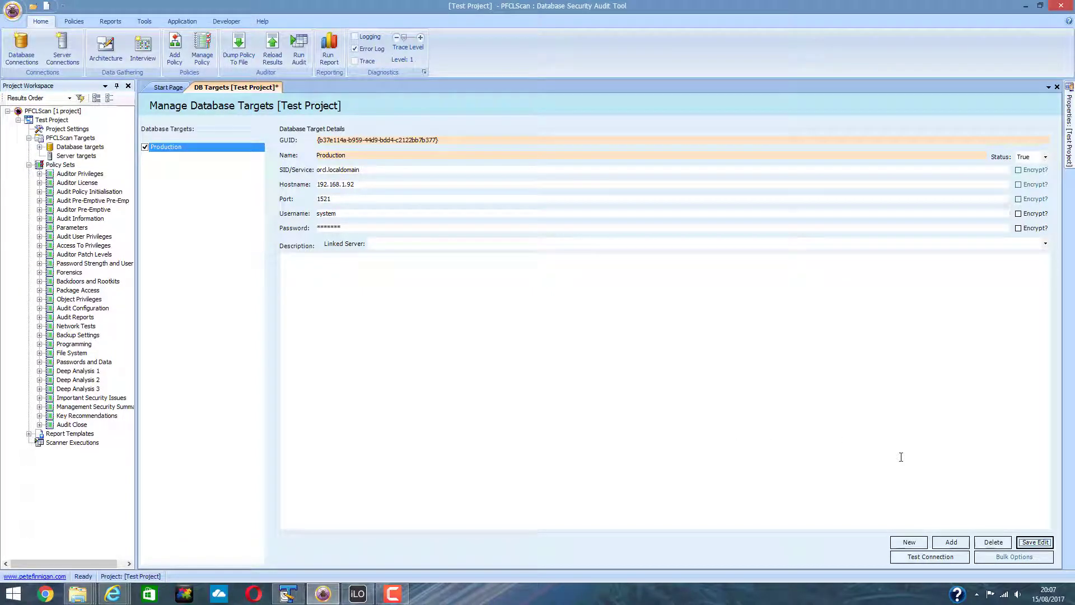
{"action": "left_click", "coordinate": [930, 558]}
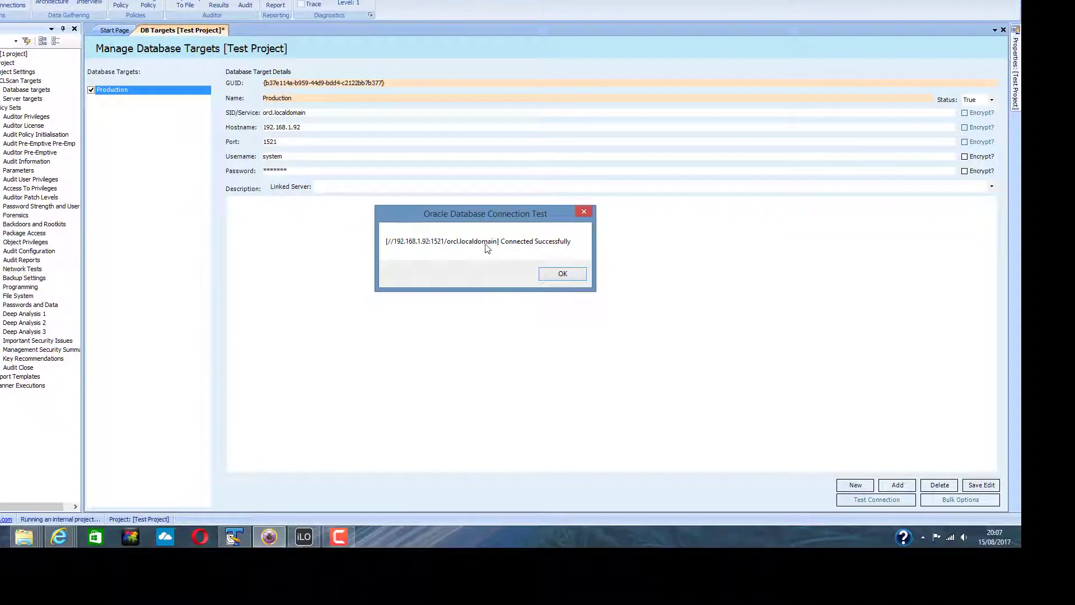
Step: Accept the successful connection message and run the audit against Production
{"action": "left_click", "coordinate": [564, 275]}
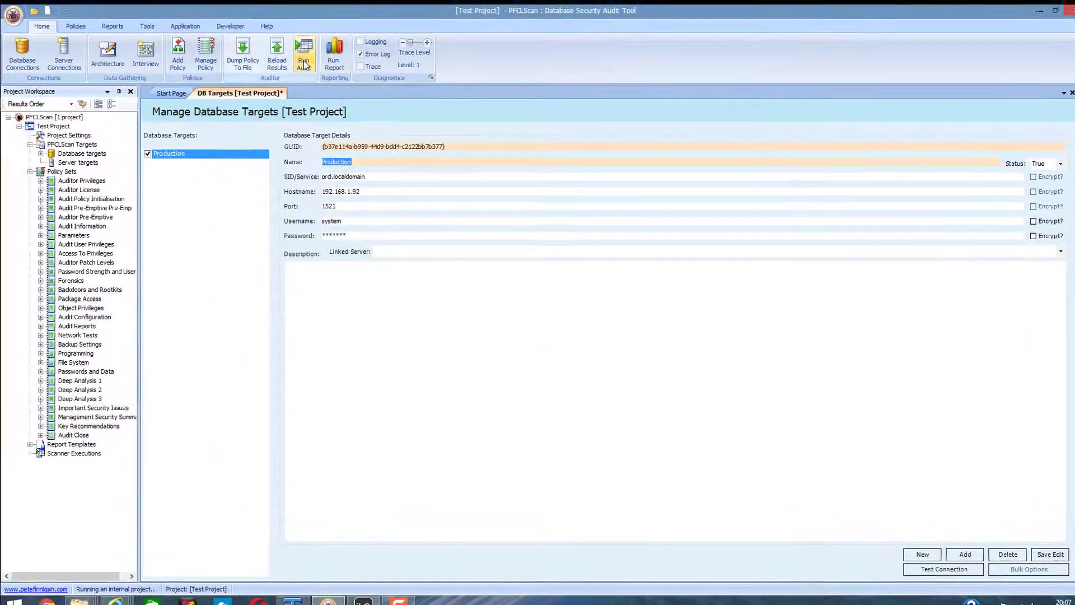
{"action": "left_click", "coordinate": [304, 63]}
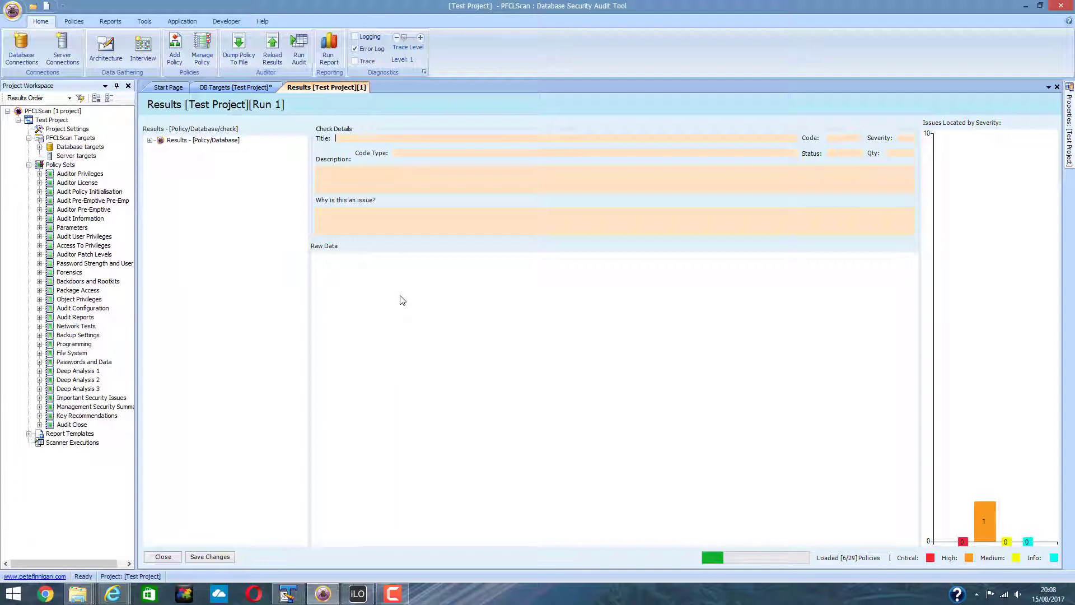
Step: Open Results > Parameters > Production and review 11g Case Sensitive Passwords: PASSED, quantity 0
{"action": "left_click", "coordinate": [149, 140]}
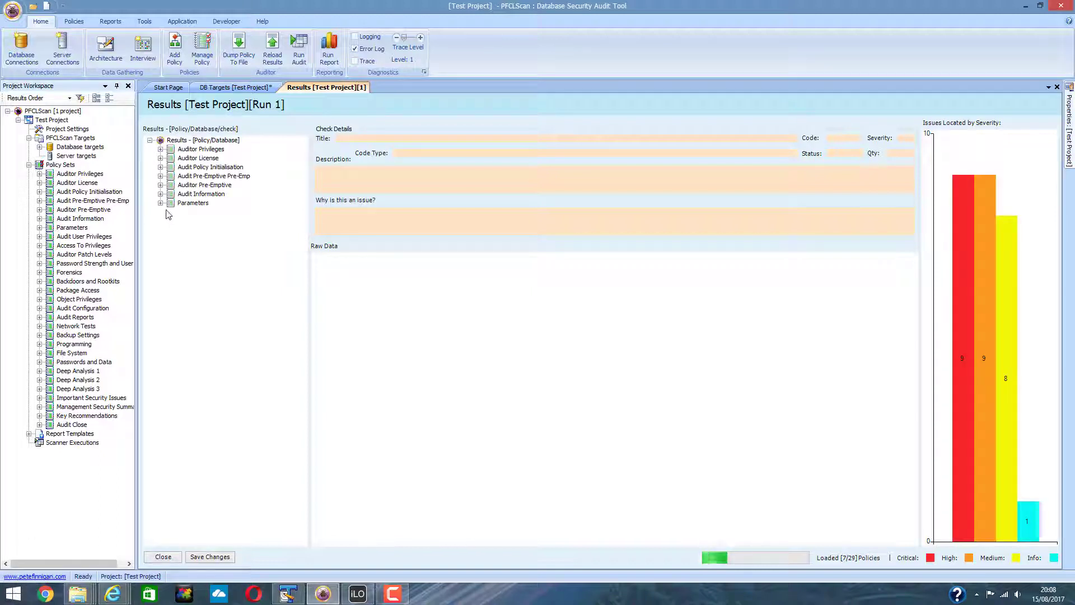
{"action": "left_click", "coordinate": [160, 204]}
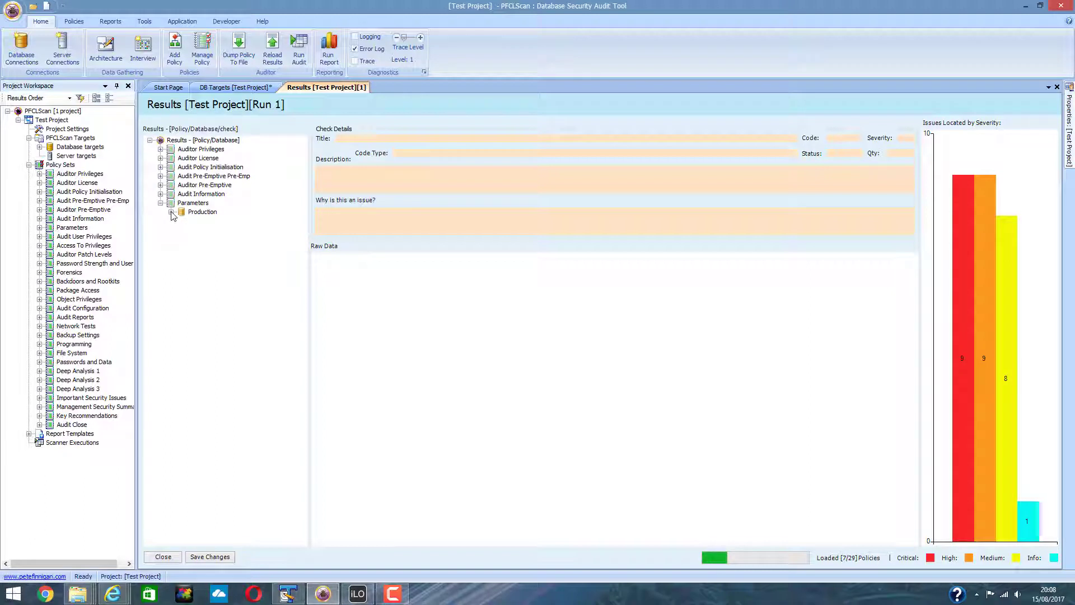
{"action": "left_click", "coordinate": [171, 211]}
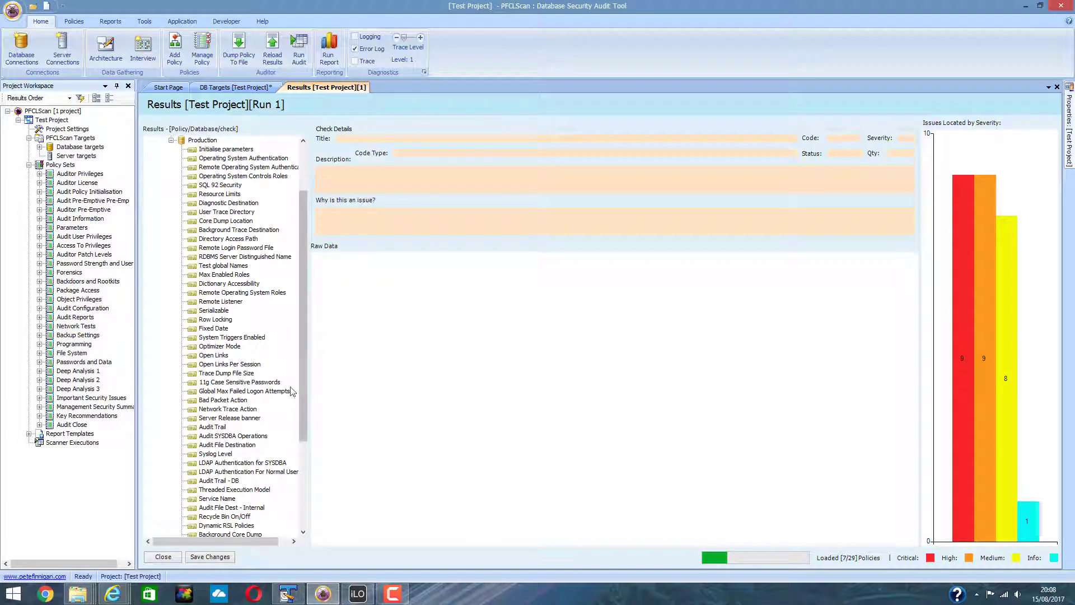
{"action": "left_click", "coordinate": [215, 384]}
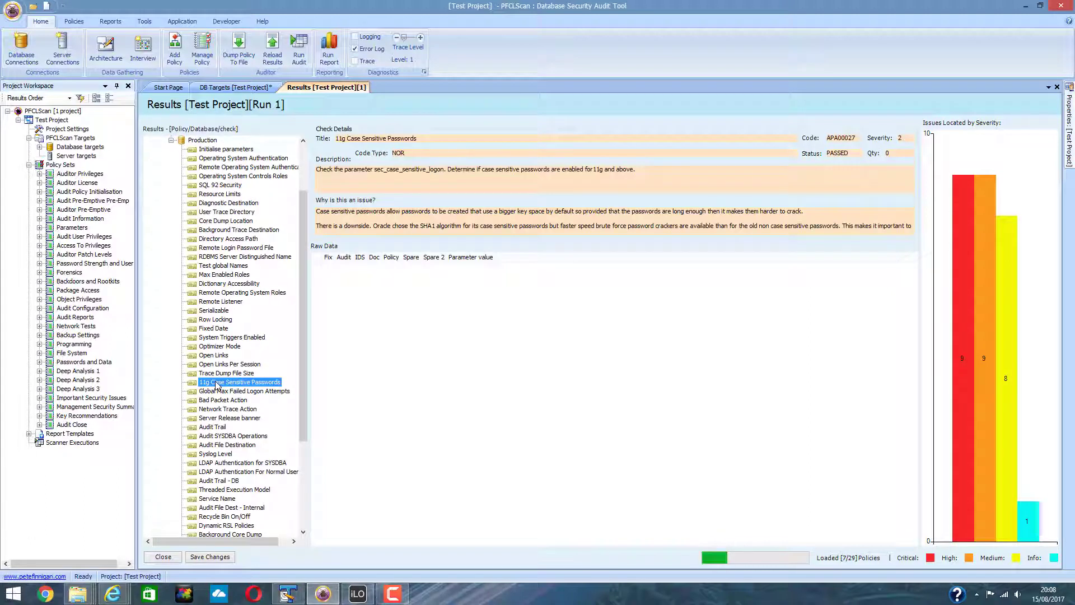
{"action": "left_click_drag", "start_coordinate": [852, 154], "coordinate": [822, 153]}
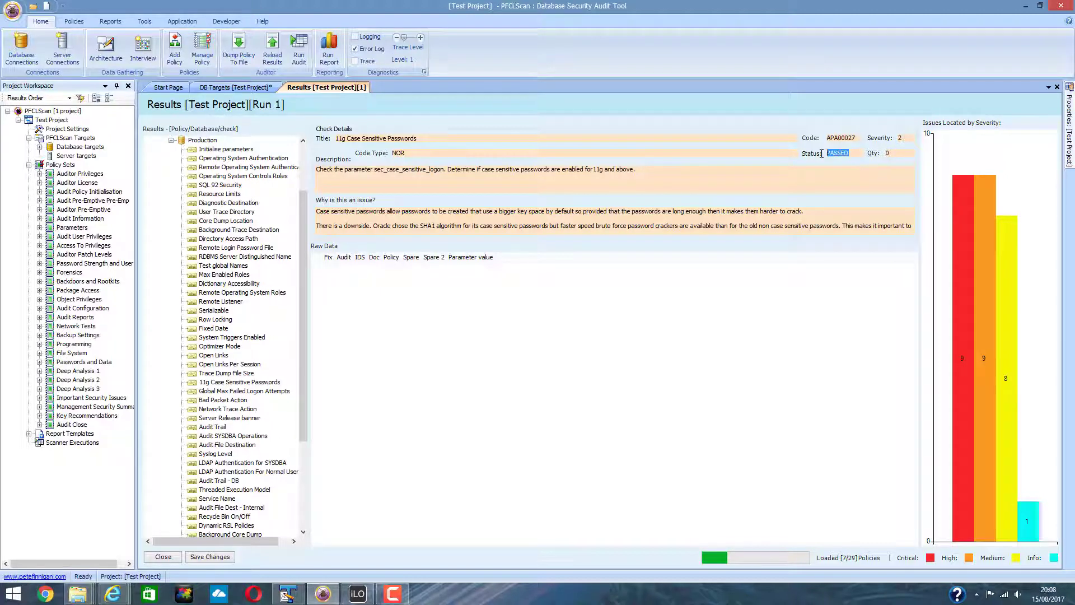
{"action": "left_click_drag", "start_coordinate": [906, 153], "coordinate": [880, 154]}
Step: Review the SQL 92 Security check, which shows FAILED with quantity 1
{"action": "left_click", "coordinate": [207, 186]}
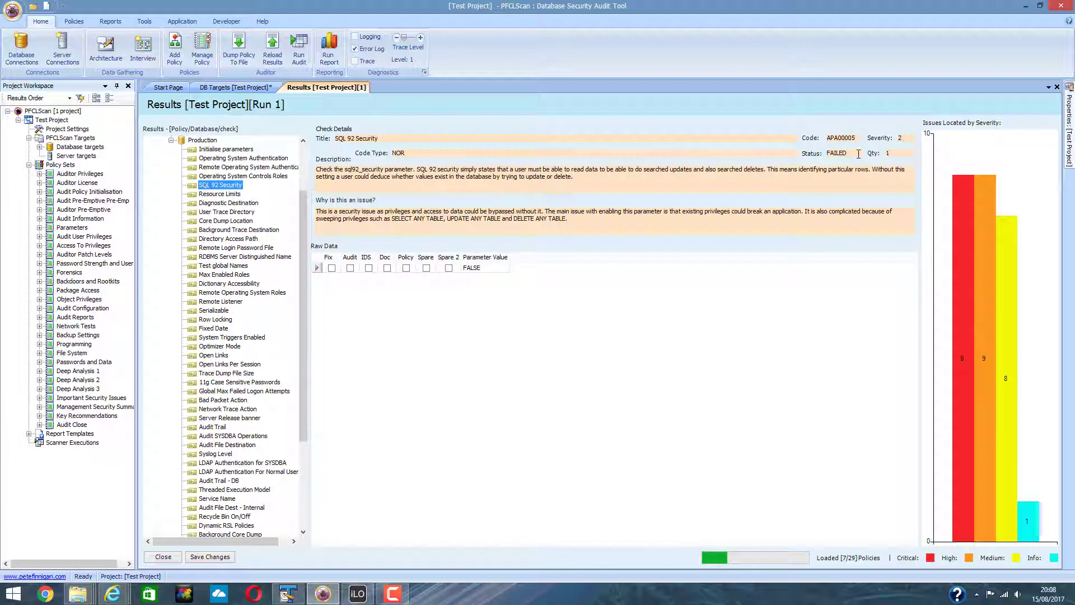
{"action": "left_click_drag", "start_coordinate": [859, 154], "coordinate": [827, 153]}
{"action": "left_click", "coordinate": [896, 154]}
{"action": "double_click", "coordinate": [888, 154]}
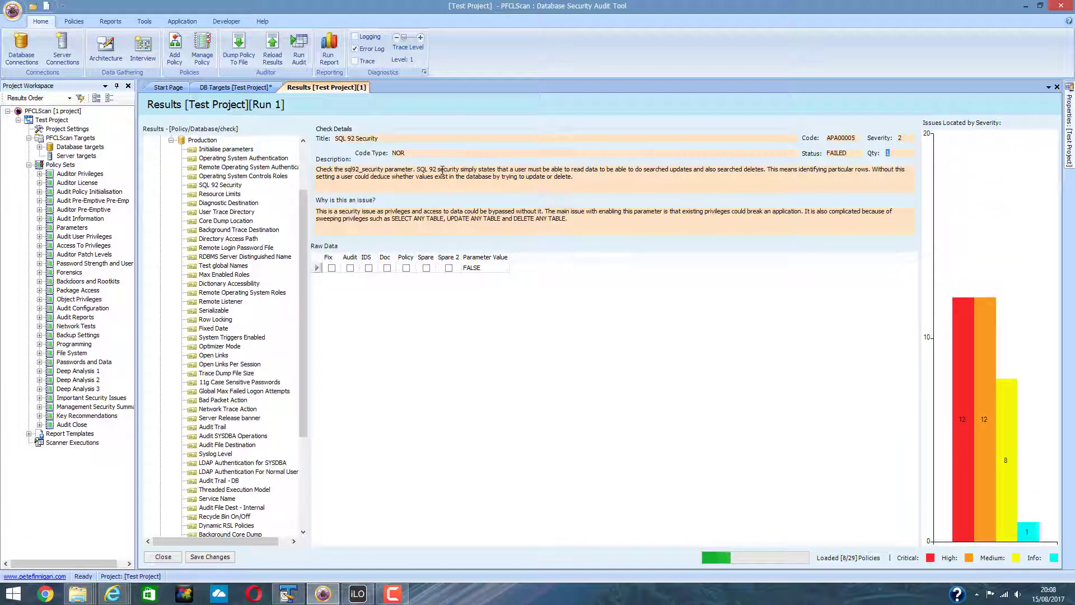
Step: Collapse Parameters and view the Production Password Cracker results, scrolling through its cracked accounts
{"action": "left_click", "coordinate": [171, 141]}
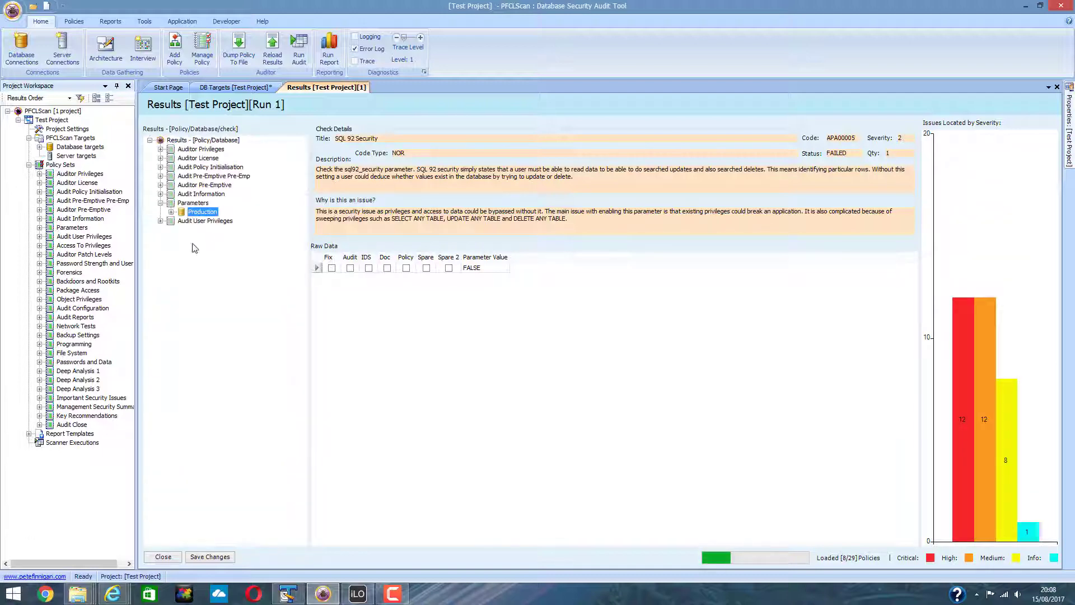
{"action": "left_click", "coordinate": [161, 203]}
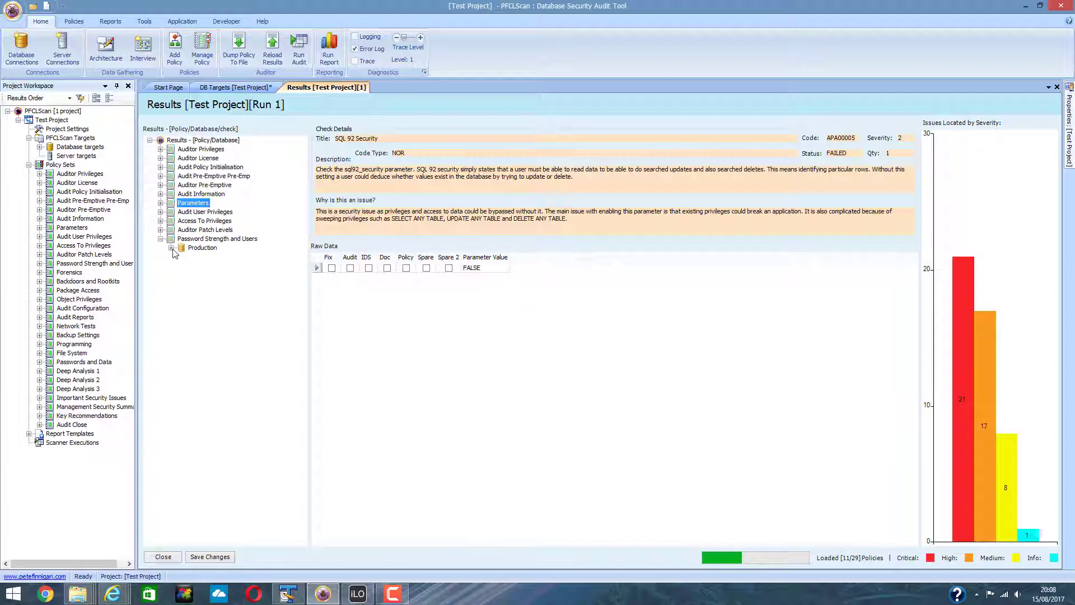
{"action": "left_click", "coordinate": [171, 247]}
{"action": "left_click", "coordinate": [220, 266]}
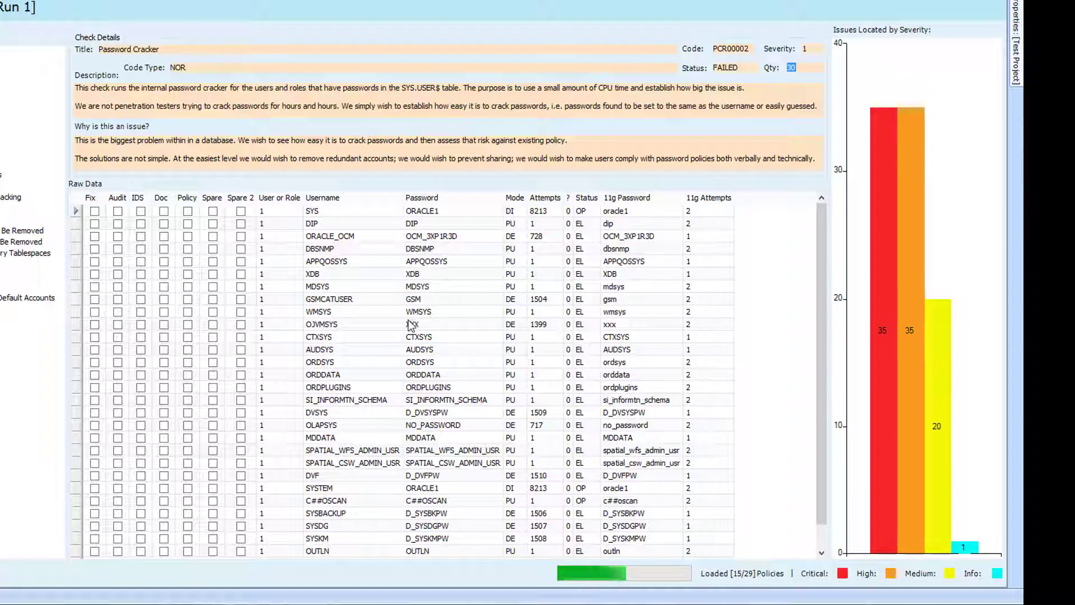
{"action": "scroll", "coordinate": [824, 386], "scroll_direction": "down", "scroll_amount": 1}
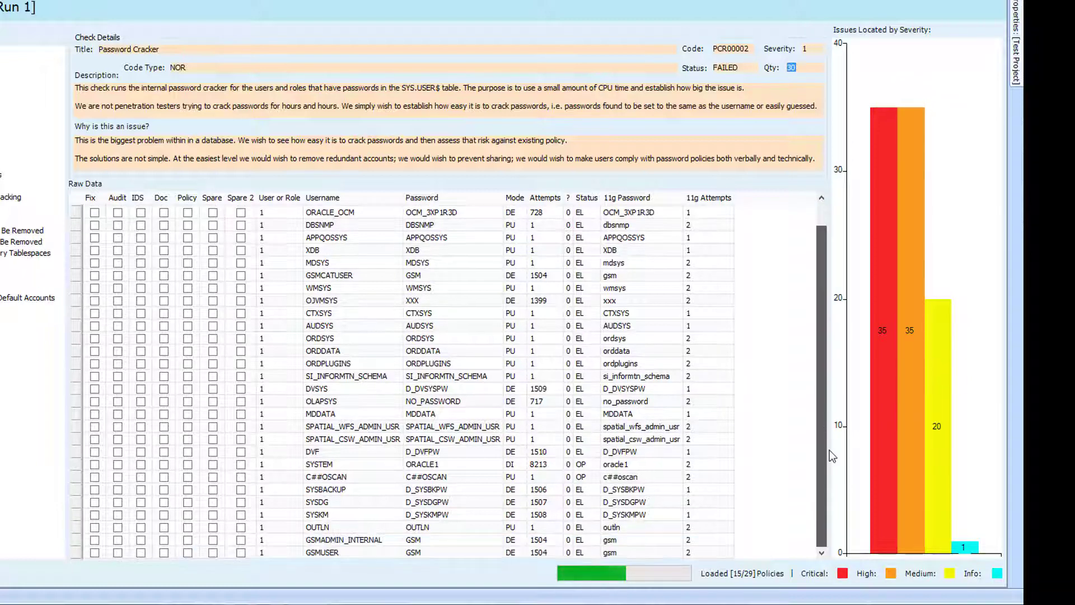
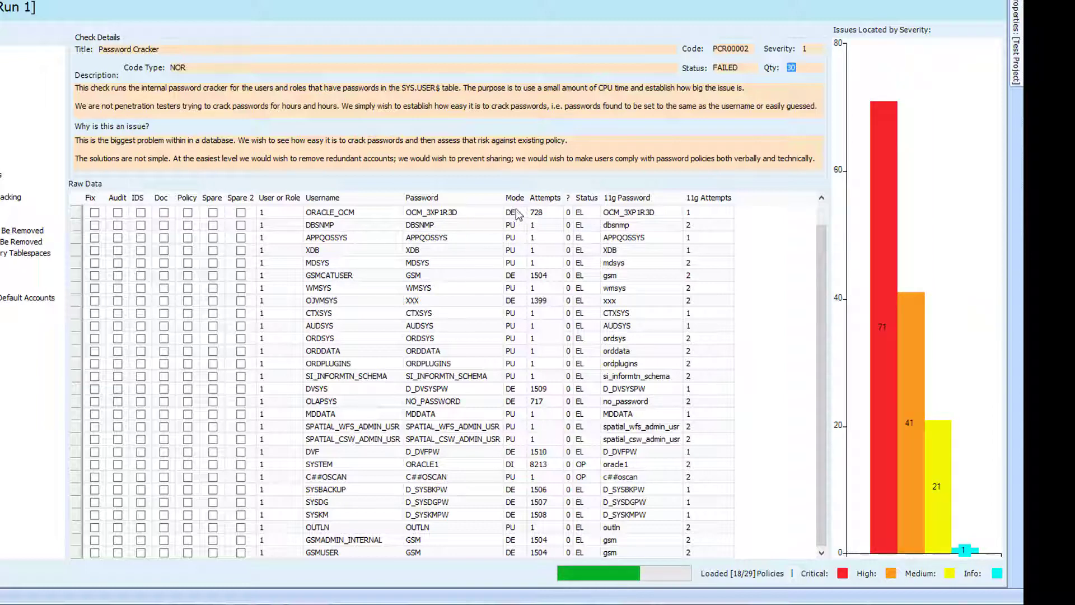
{"action": "left_click", "coordinate": [518, 217]}
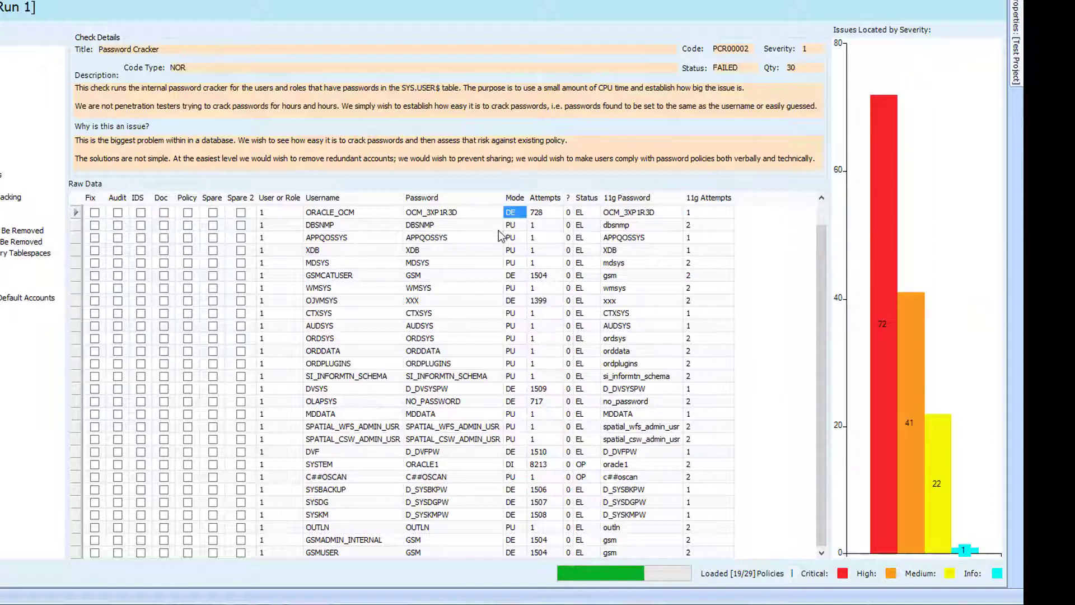
{"action": "left_click", "coordinate": [520, 227]}
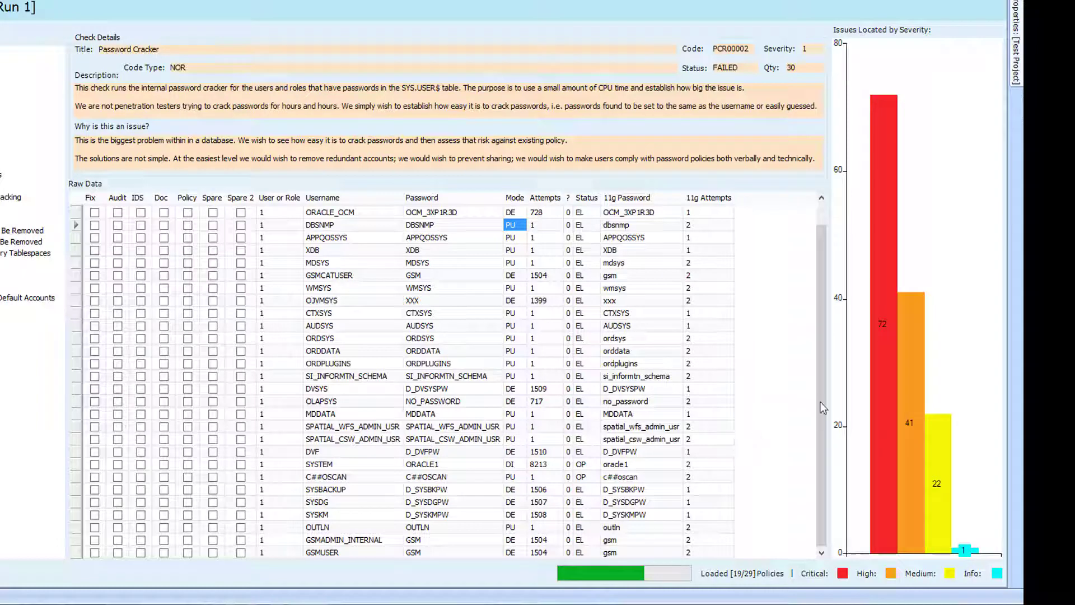
{"action": "scroll", "coordinate": [821, 269], "scroll_direction": "up", "scroll_amount": 1}
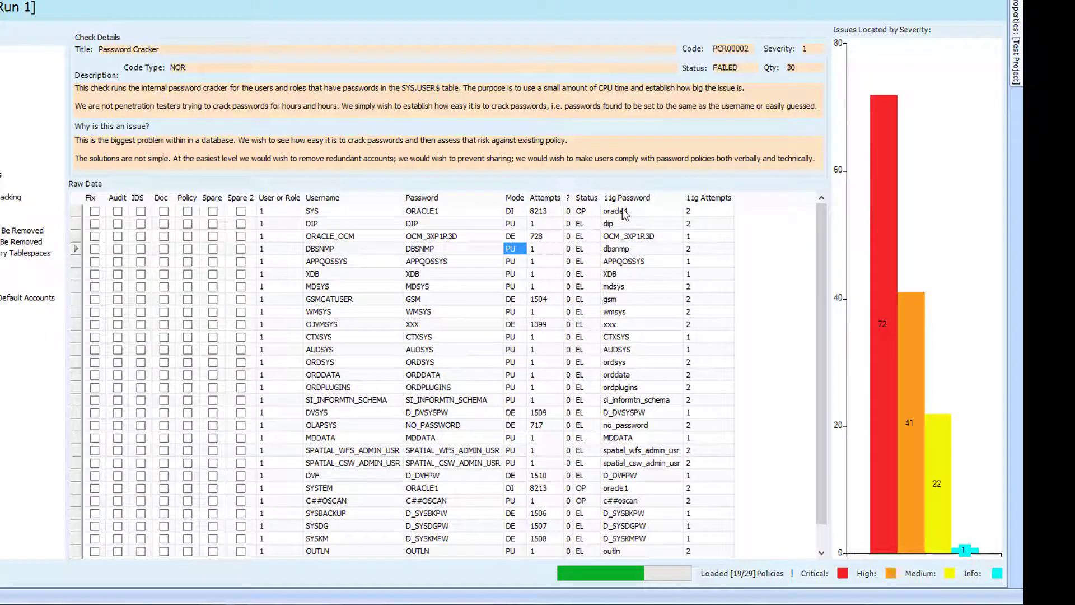
{"action": "left_click", "coordinate": [624, 213]}
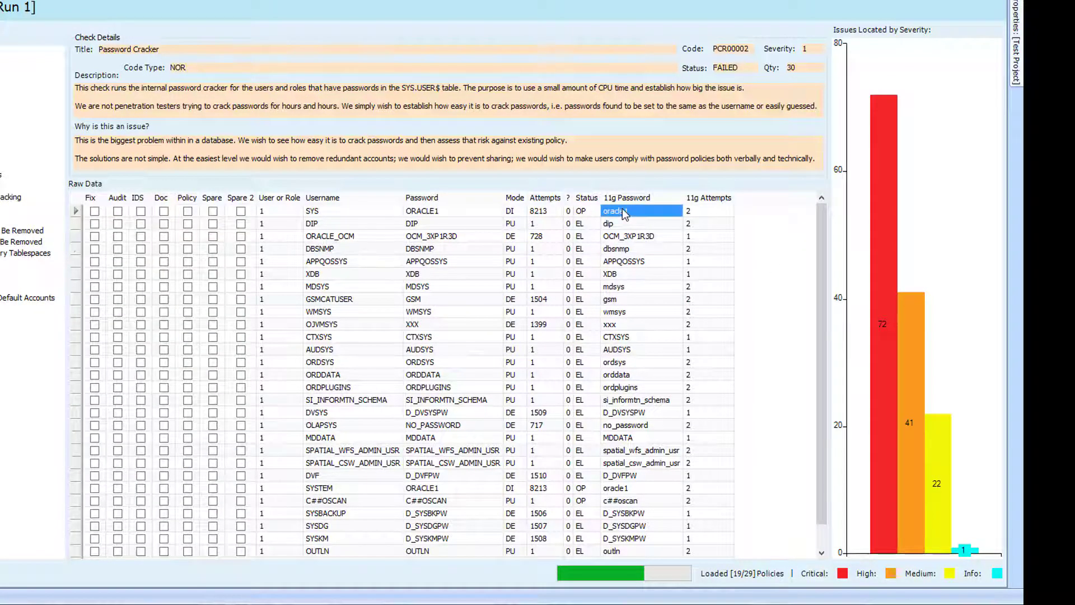
{"action": "left_click", "coordinate": [421, 212]}
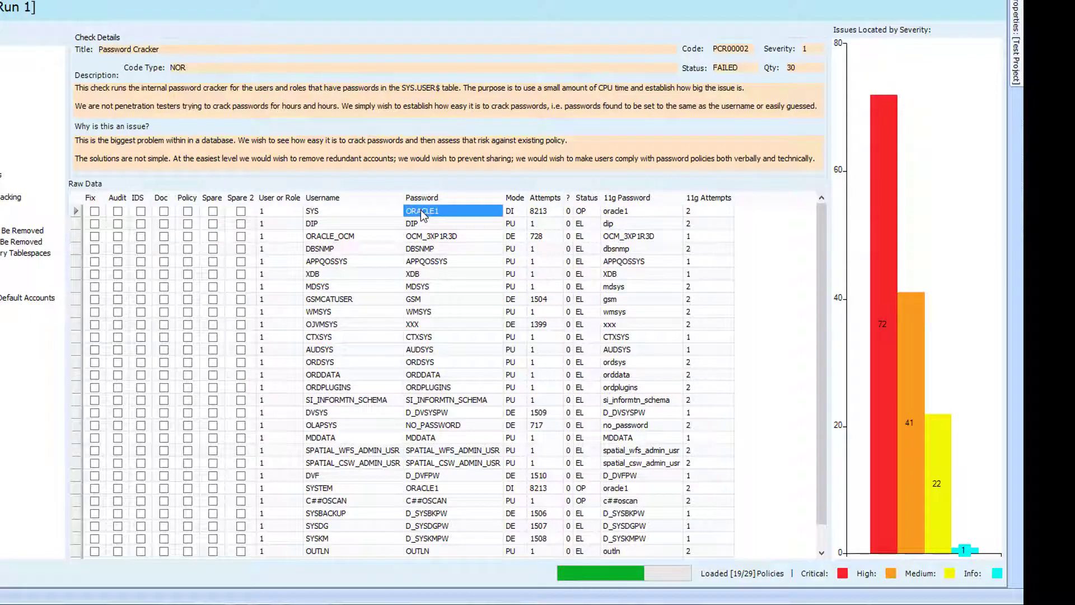
{"action": "left_click", "coordinate": [622, 213]}
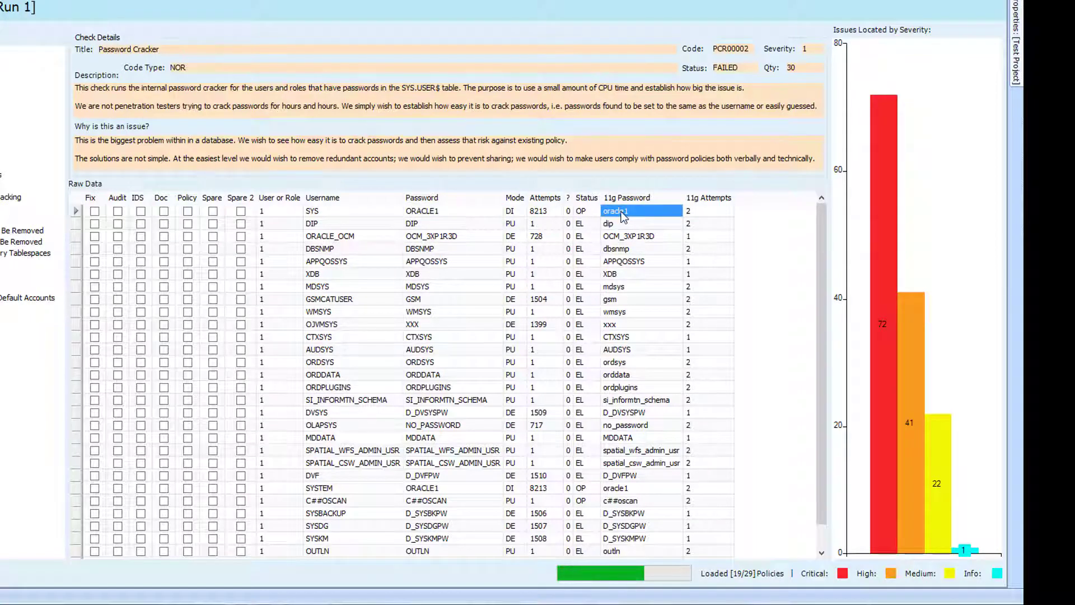
{"action": "left_click", "coordinate": [541, 213]}
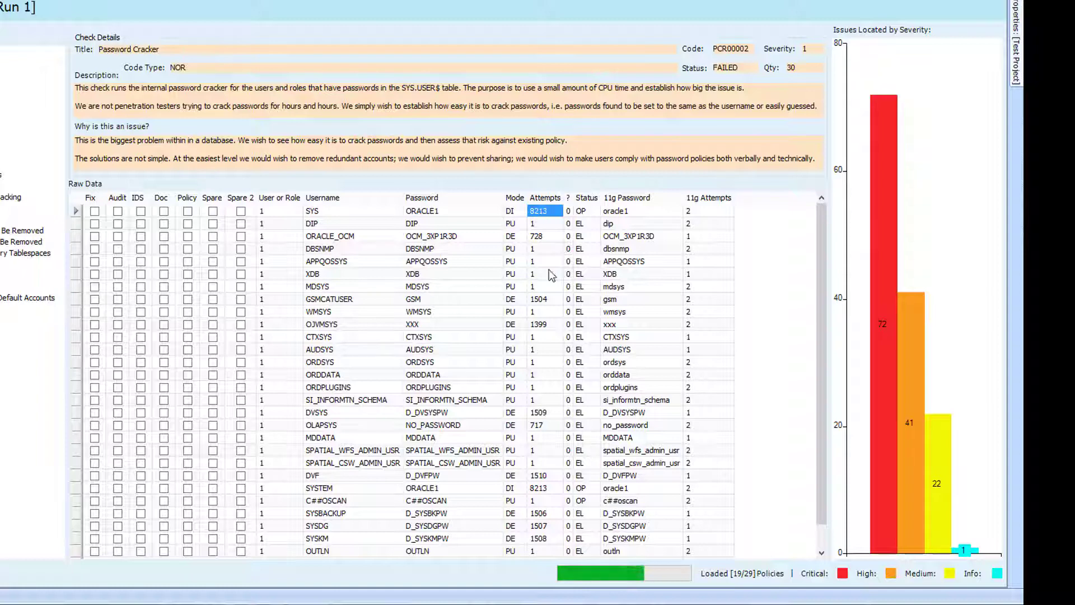
{"action": "left_click", "coordinate": [584, 502]}
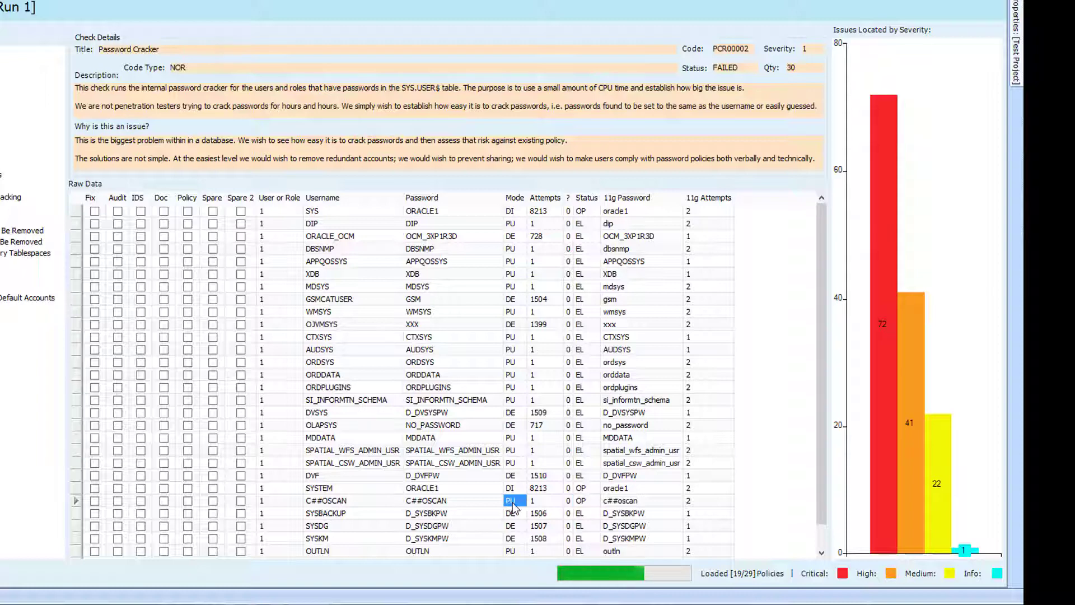
{"action": "left_click", "coordinate": [546, 503]}
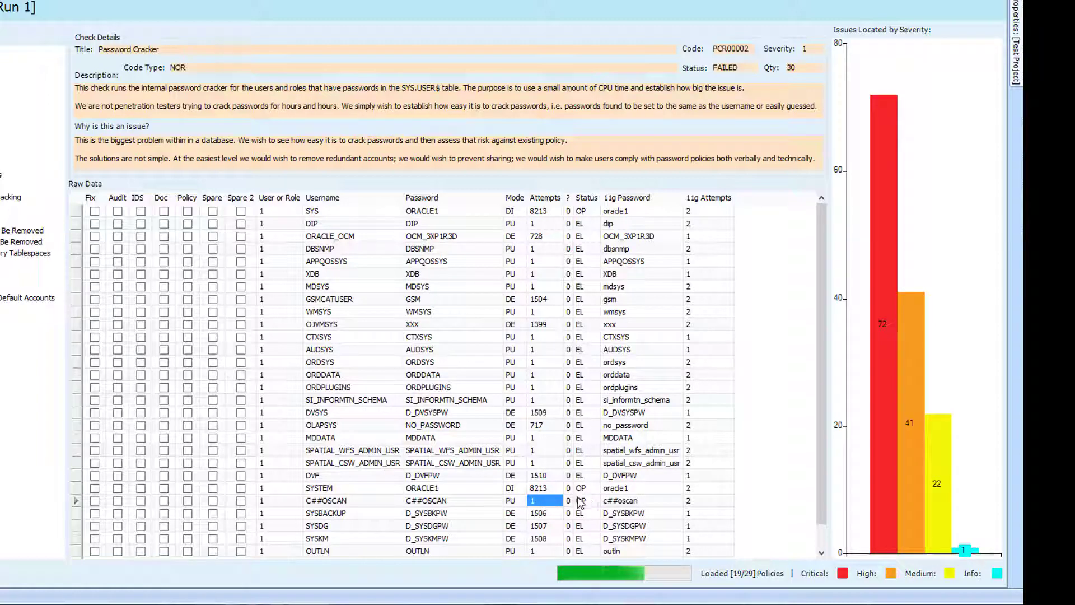
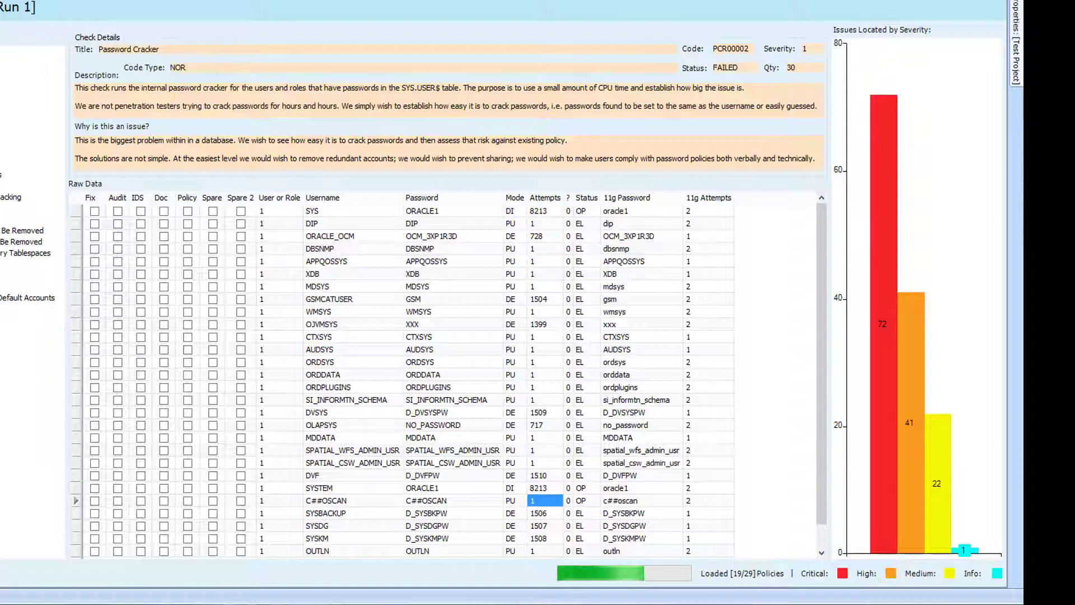
Step: Select a policy in the Results tree to show the Run 1 results overview for Test Project
{"action": "left_click", "coordinate": [1, 175]}
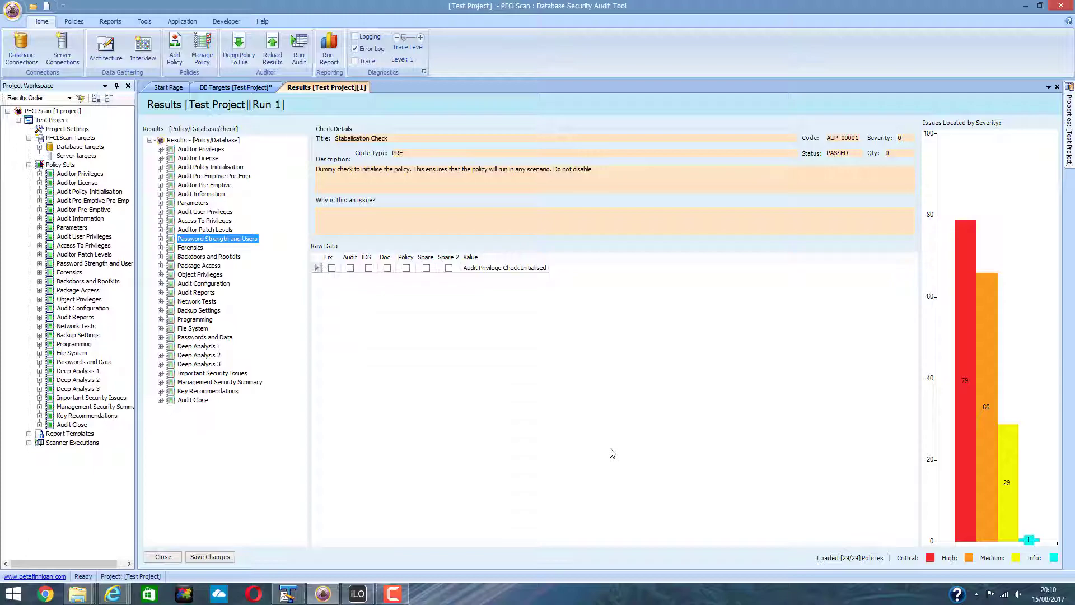
Step: Configure a report on scan run 1 with the Database Security Summary Report (Single) template, up to the completion page
{"action": "left_click", "coordinate": [328, 51]}
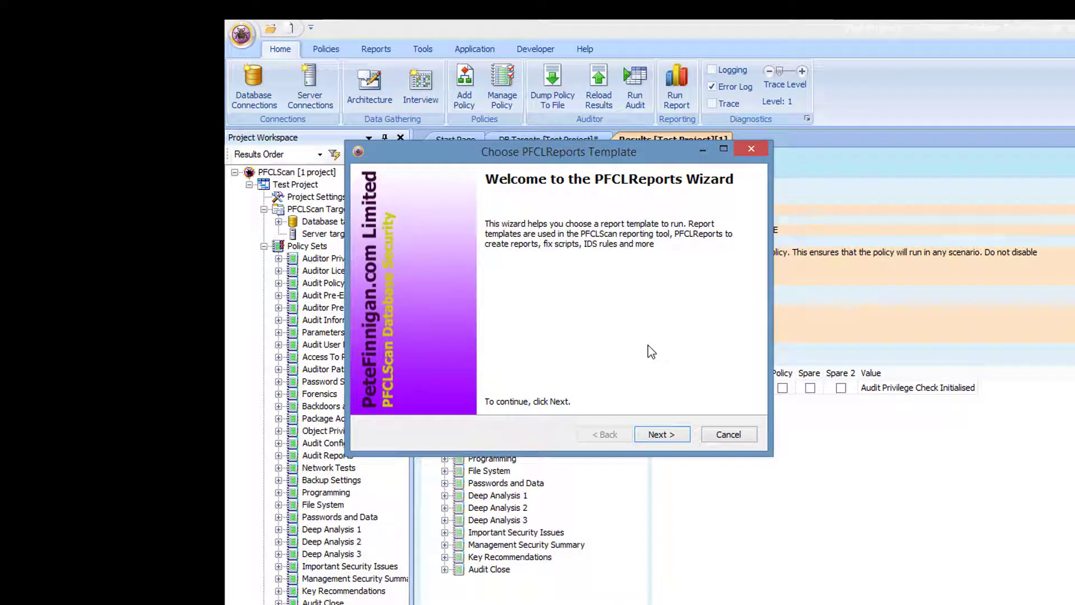
{"action": "left_click", "coordinate": [669, 438]}
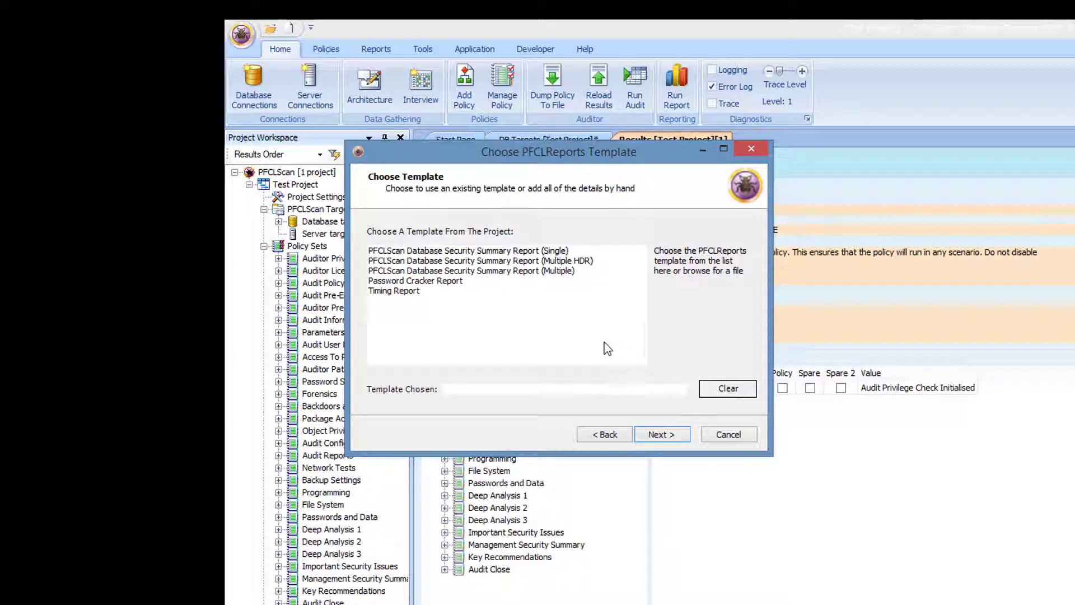
{"action": "left_click", "coordinate": [520, 253]}
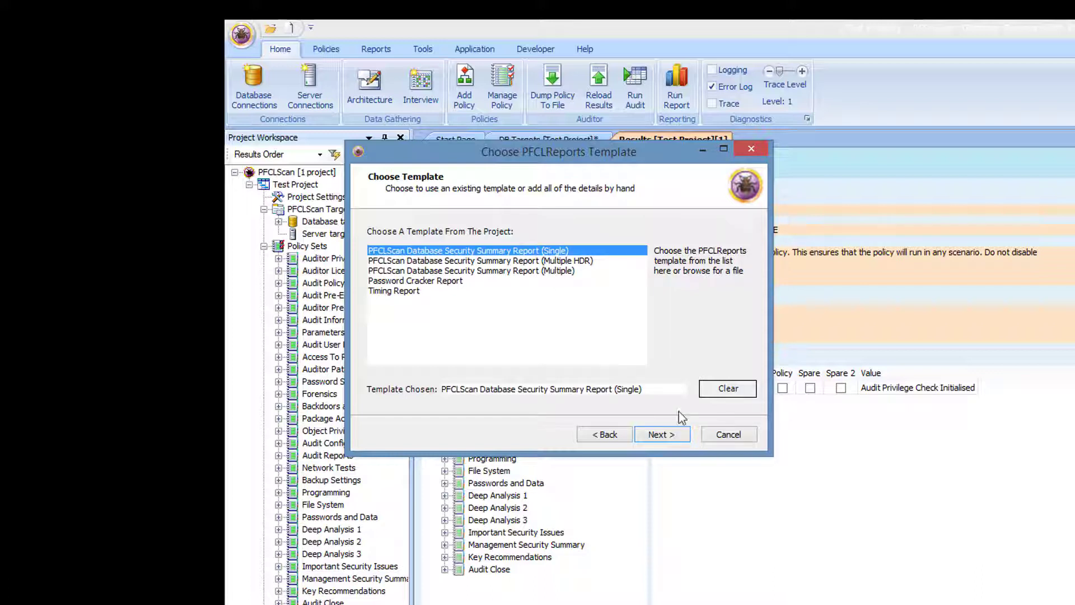
{"action": "left_click", "coordinate": [661, 435]}
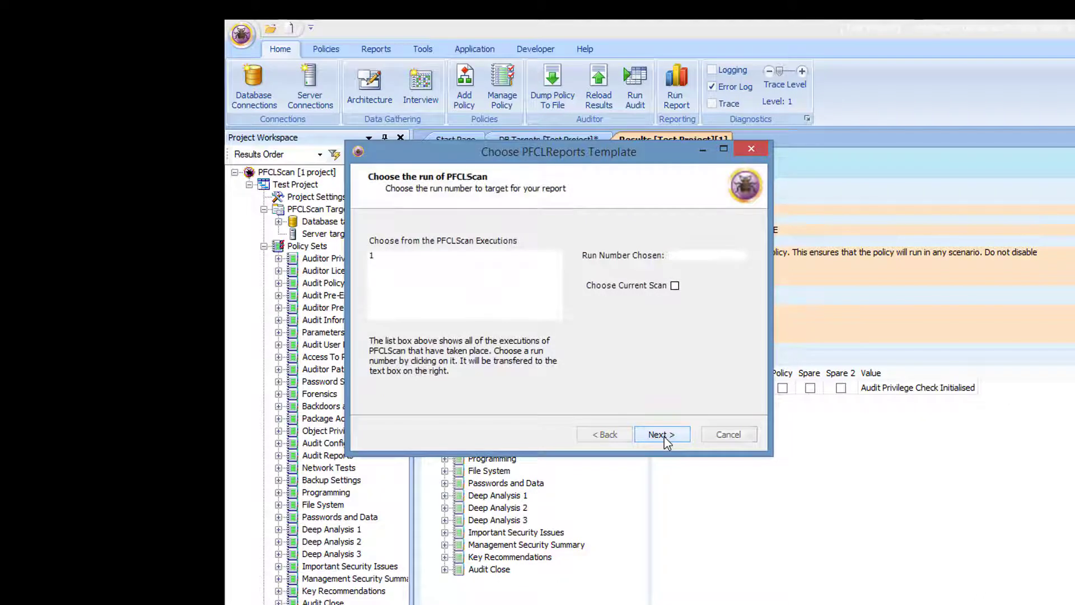
{"action": "left_click", "coordinate": [408, 256]}
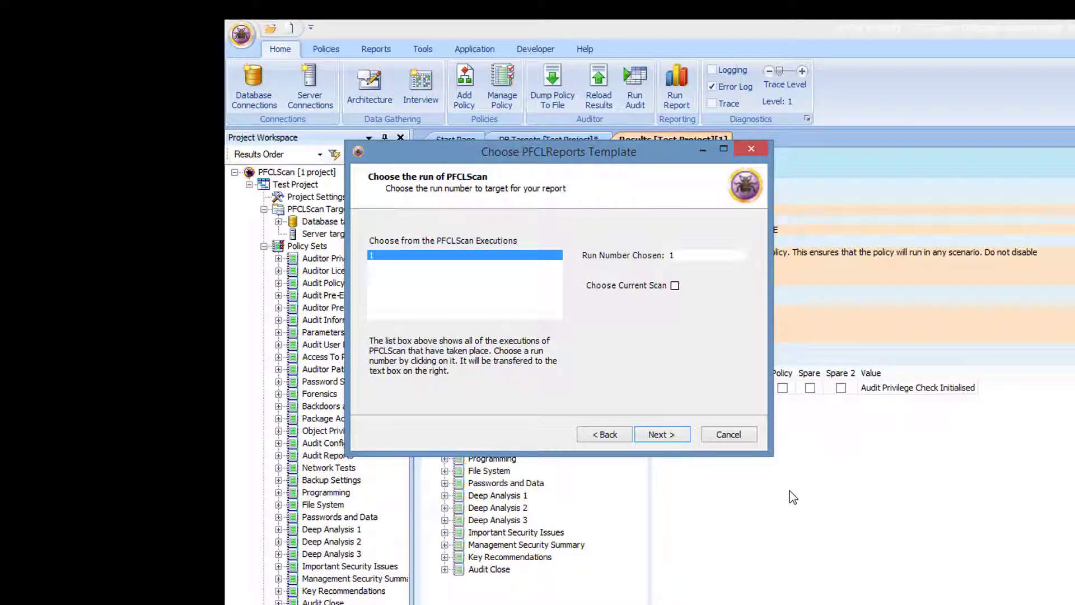
{"action": "left_click", "coordinate": [670, 435]}
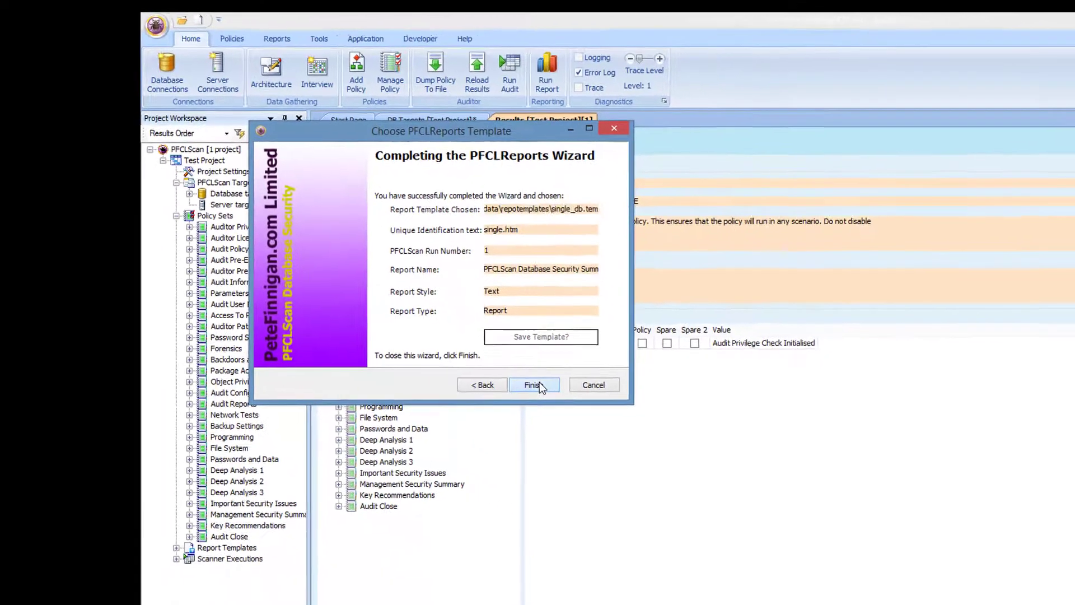
Step: Generate the HTML report and locate the SQL 92 Security finding, selecting its FALSE value
{"action": "left_click", "coordinate": [660, 435]}
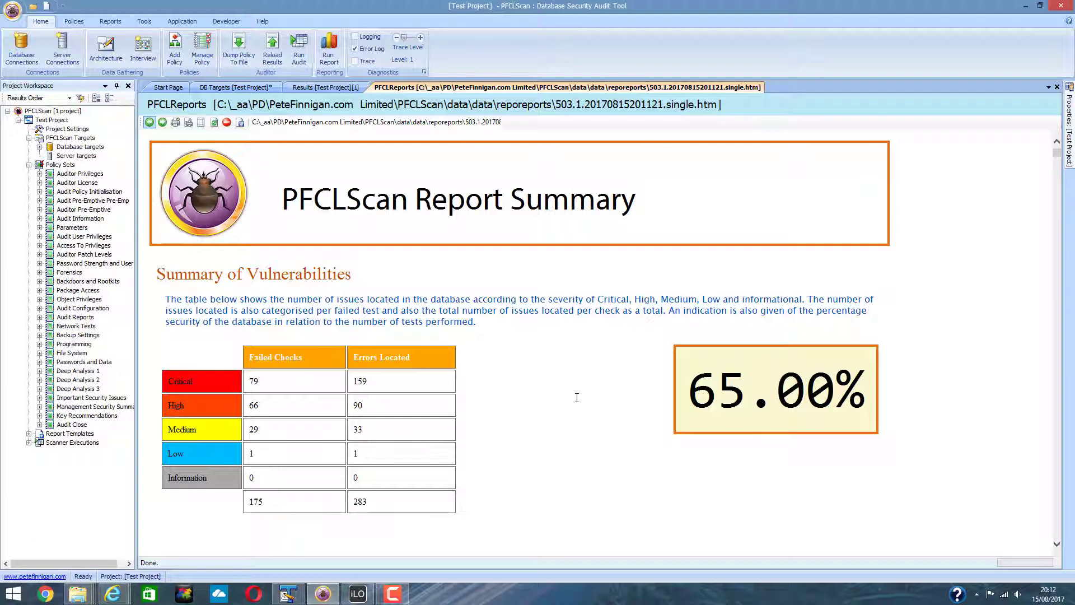
{"action": "scroll", "coordinate": [569, 400], "scroll_direction": "down", "scroll_amount": 8}
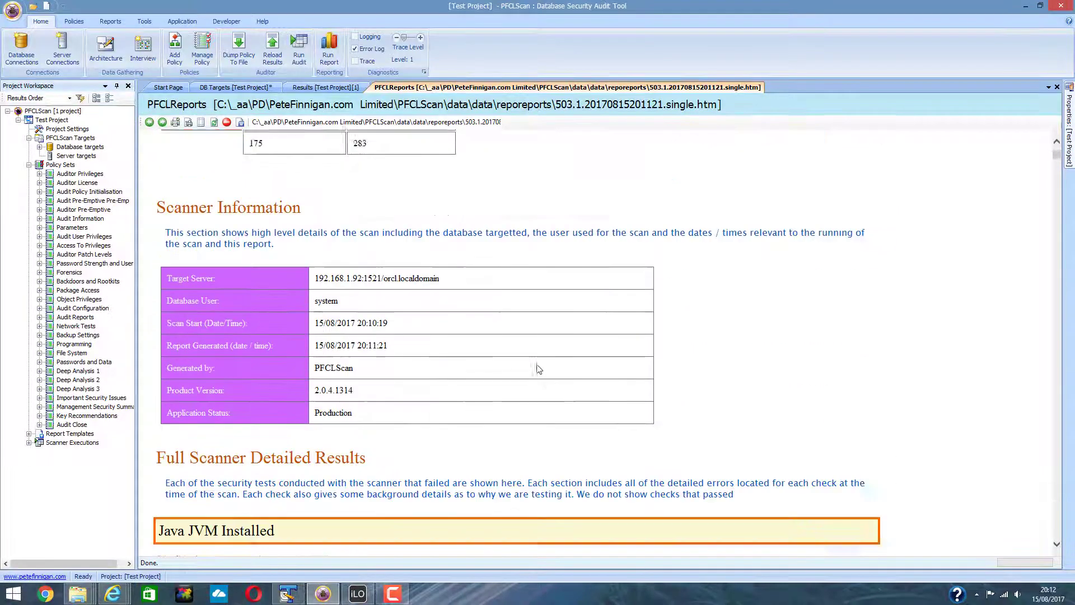
{"action": "scroll", "coordinate": [538, 368], "scroll_direction": "down", "scroll_amount": 3}
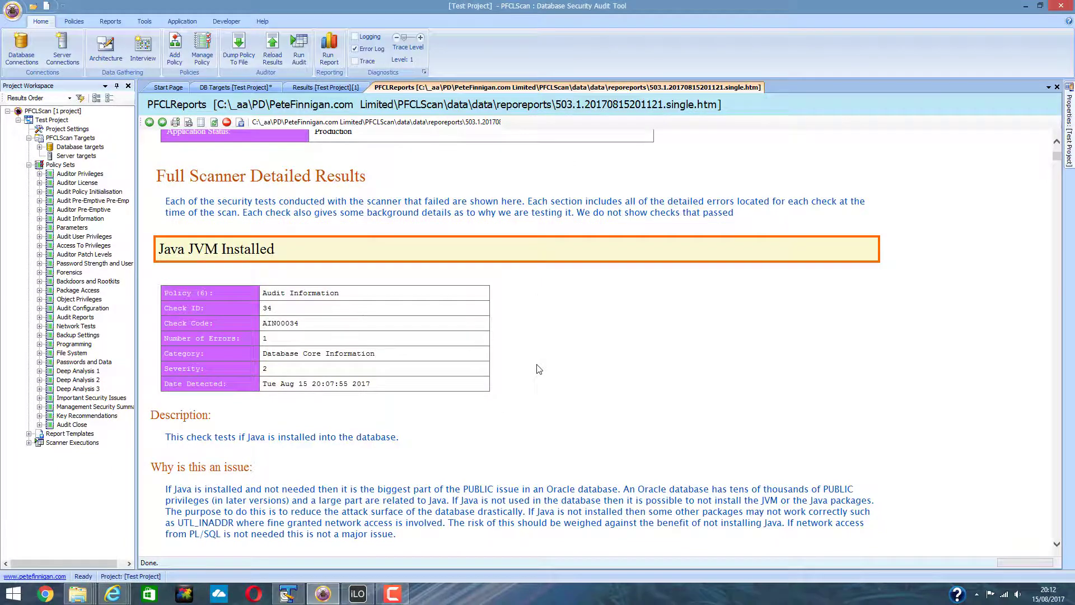
{"action": "scroll", "coordinate": [539, 368], "scroll_direction": "down", "scroll_amount": 15}
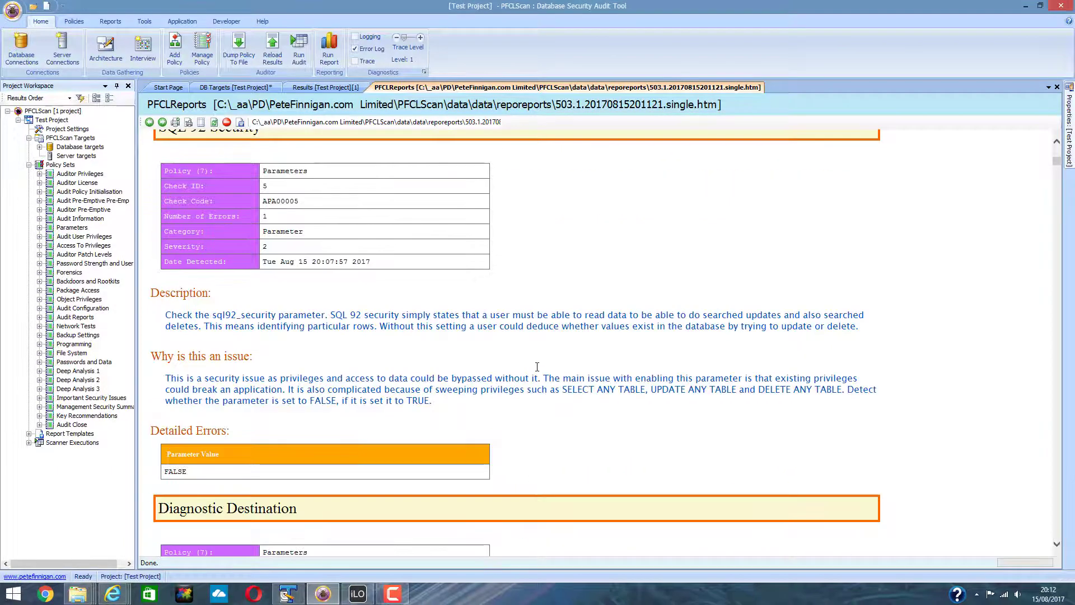
{"action": "scroll", "coordinate": [538, 367], "scroll_direction": "up", "scroll_amount": 1}
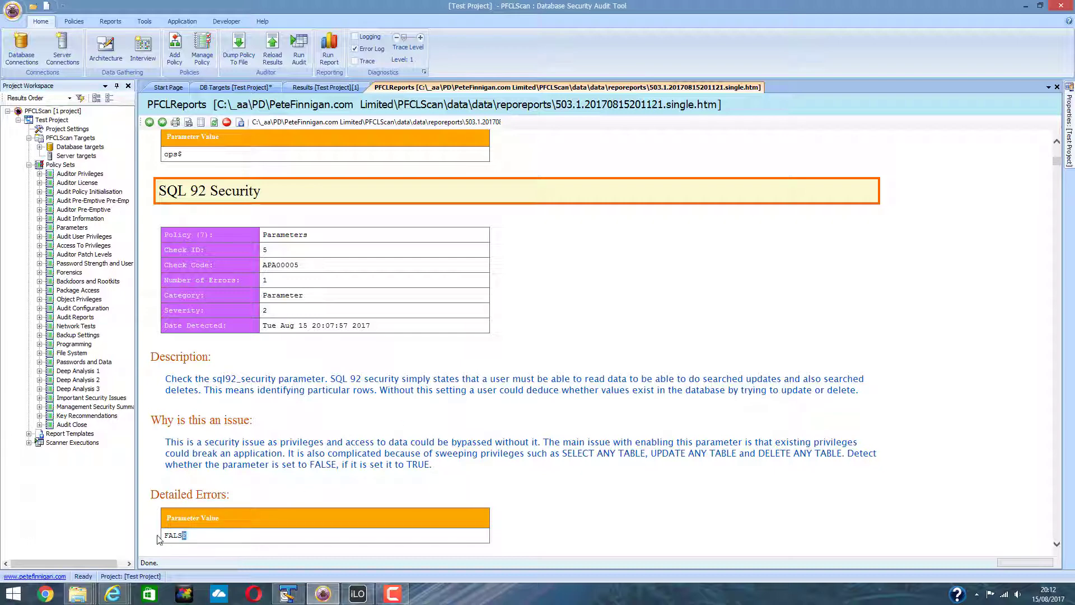
{"action": "left_click_drag", "start_coordinate": [185, 536], "coordinate": [158, 537]}
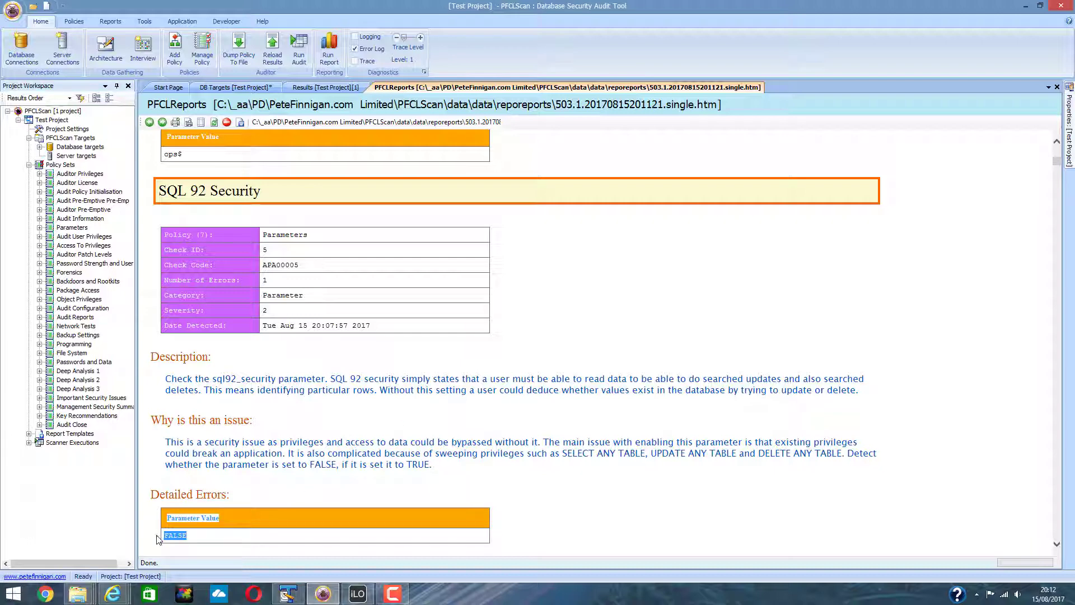